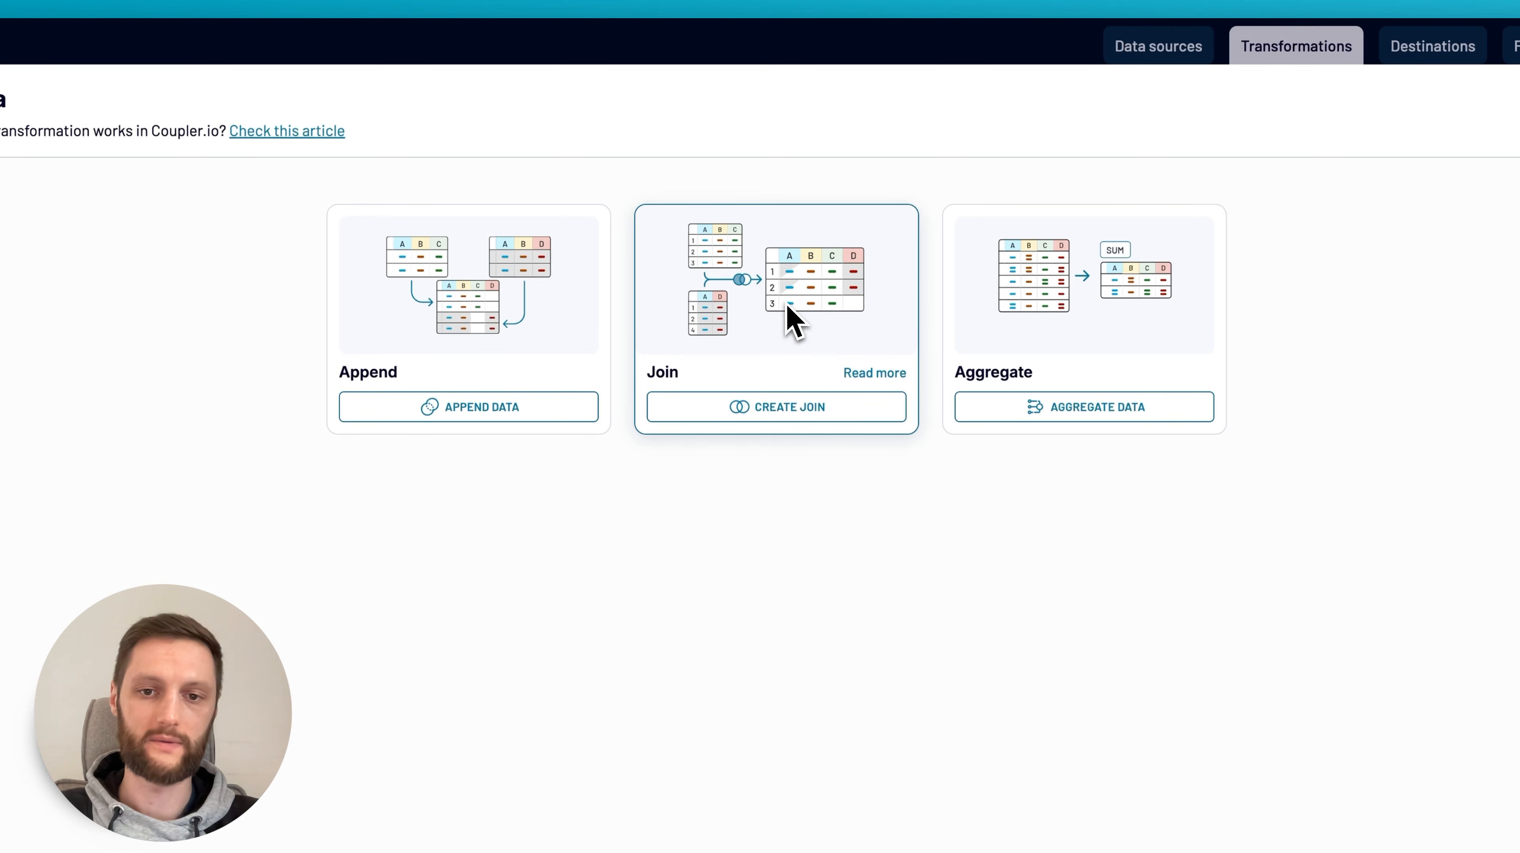
Start a new Join transformation for the flow's data sources
click(774, 407)
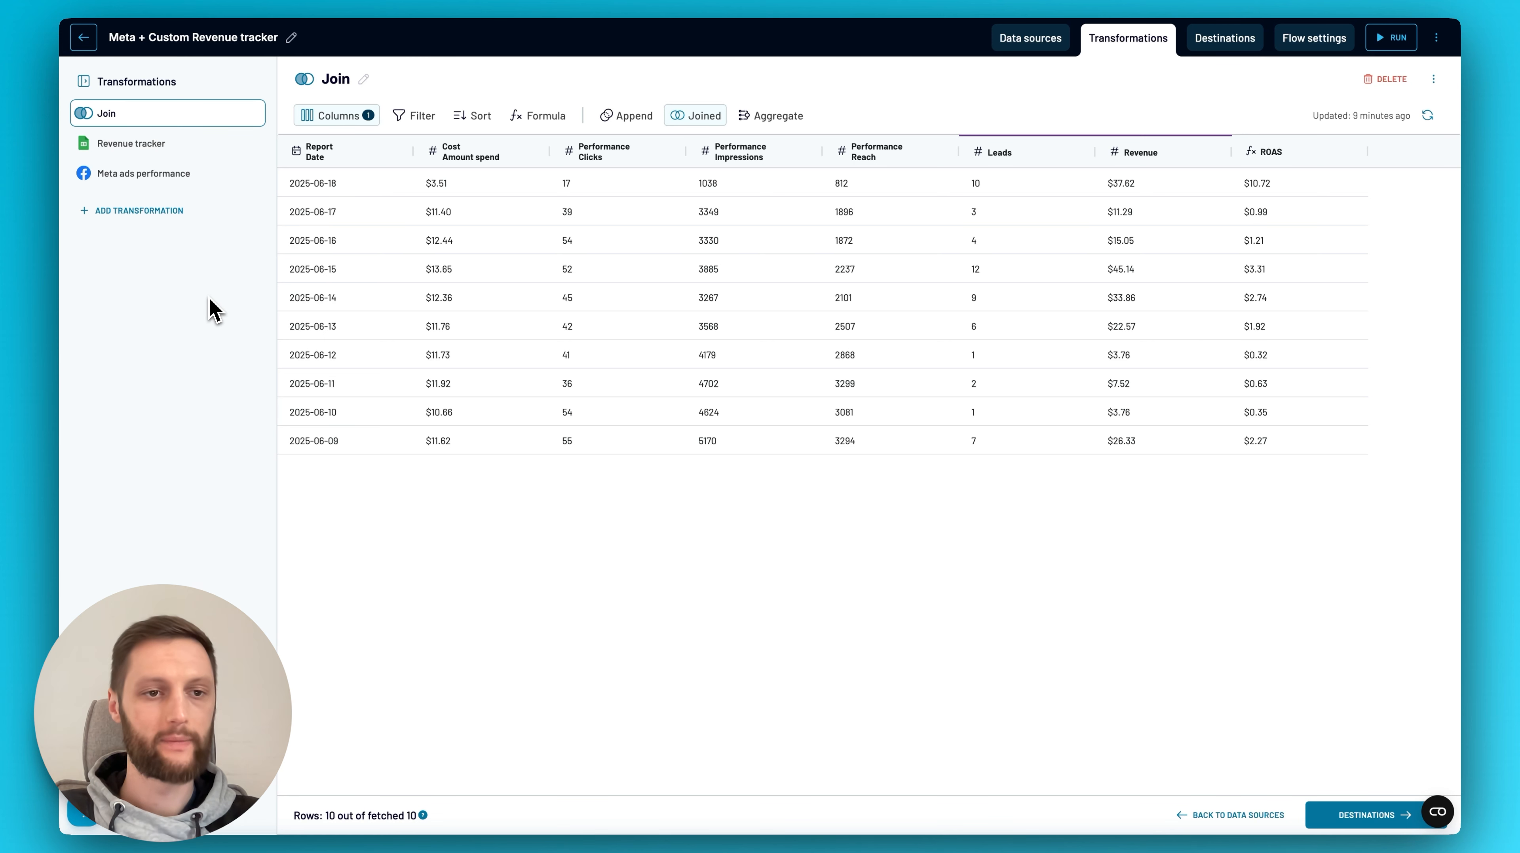
Examine the Meta ads performance and Revenue tracker source data, and return to the joined data view
click(175, 180)
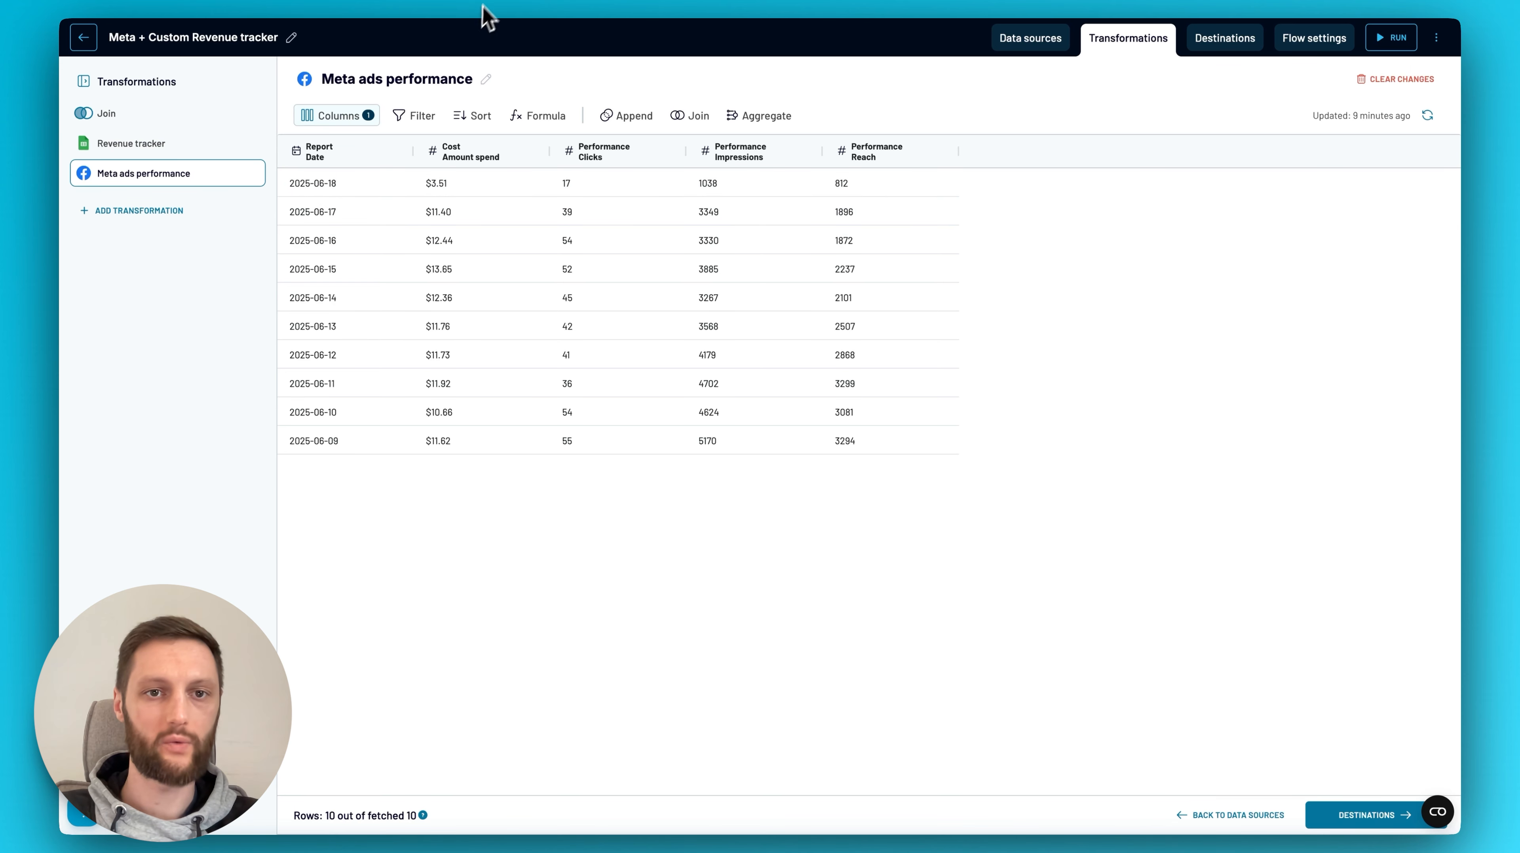
click(502, 0)
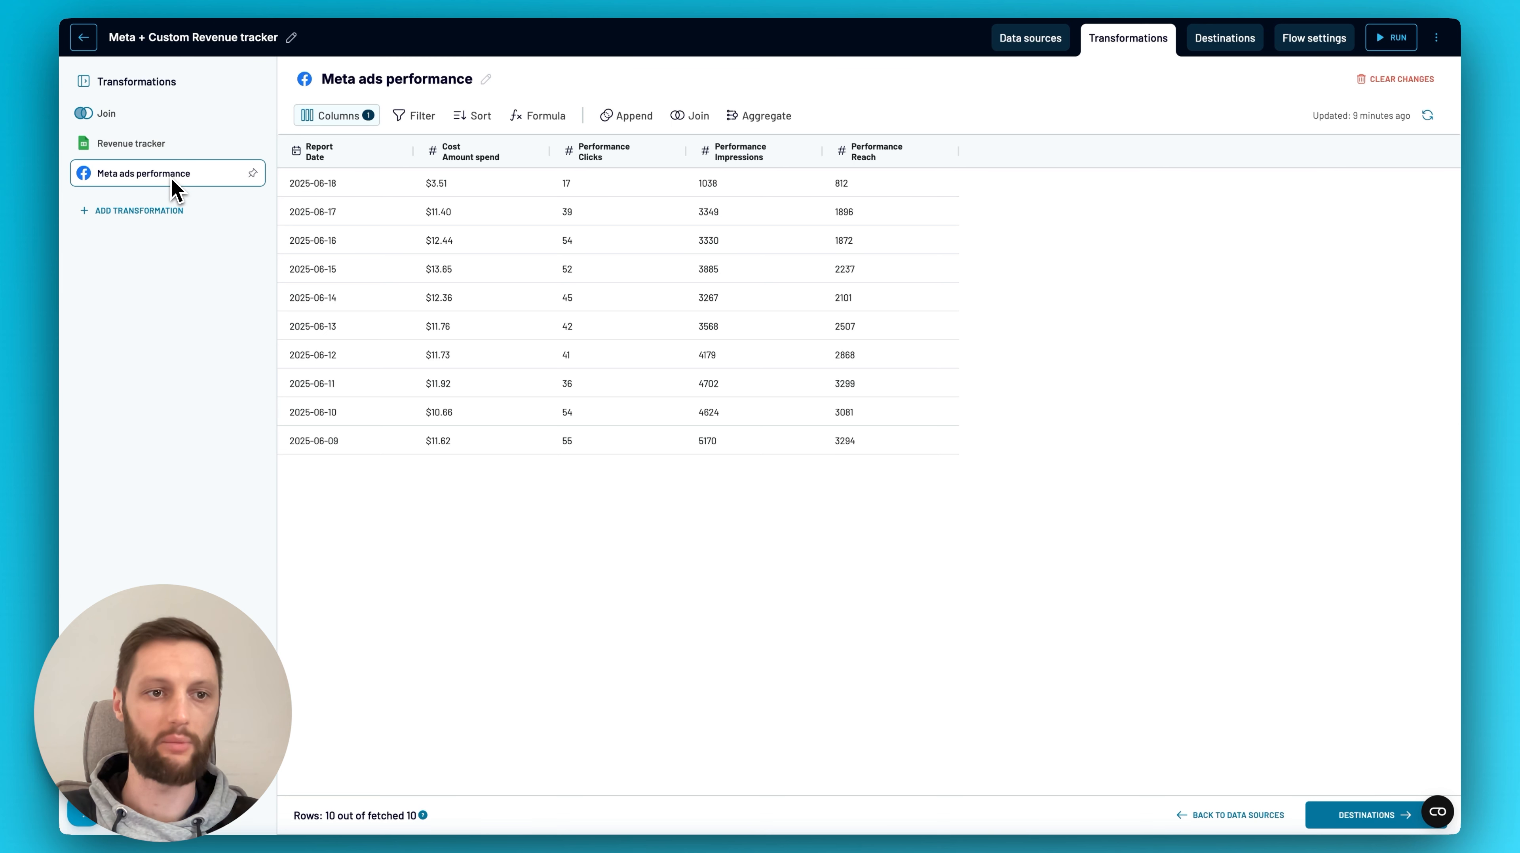
click(174, 153)
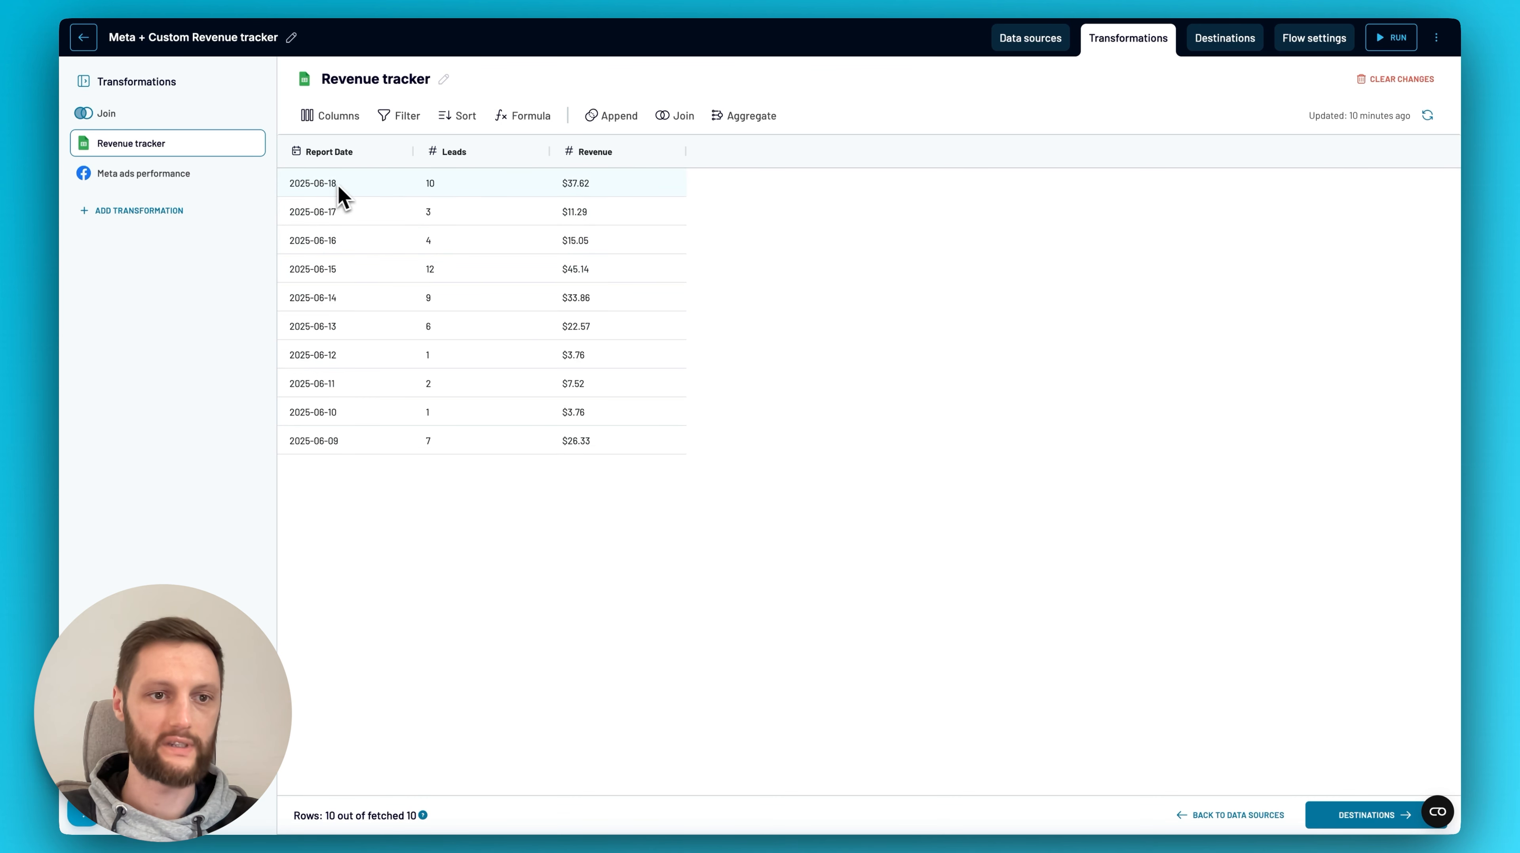
click(209, 176)
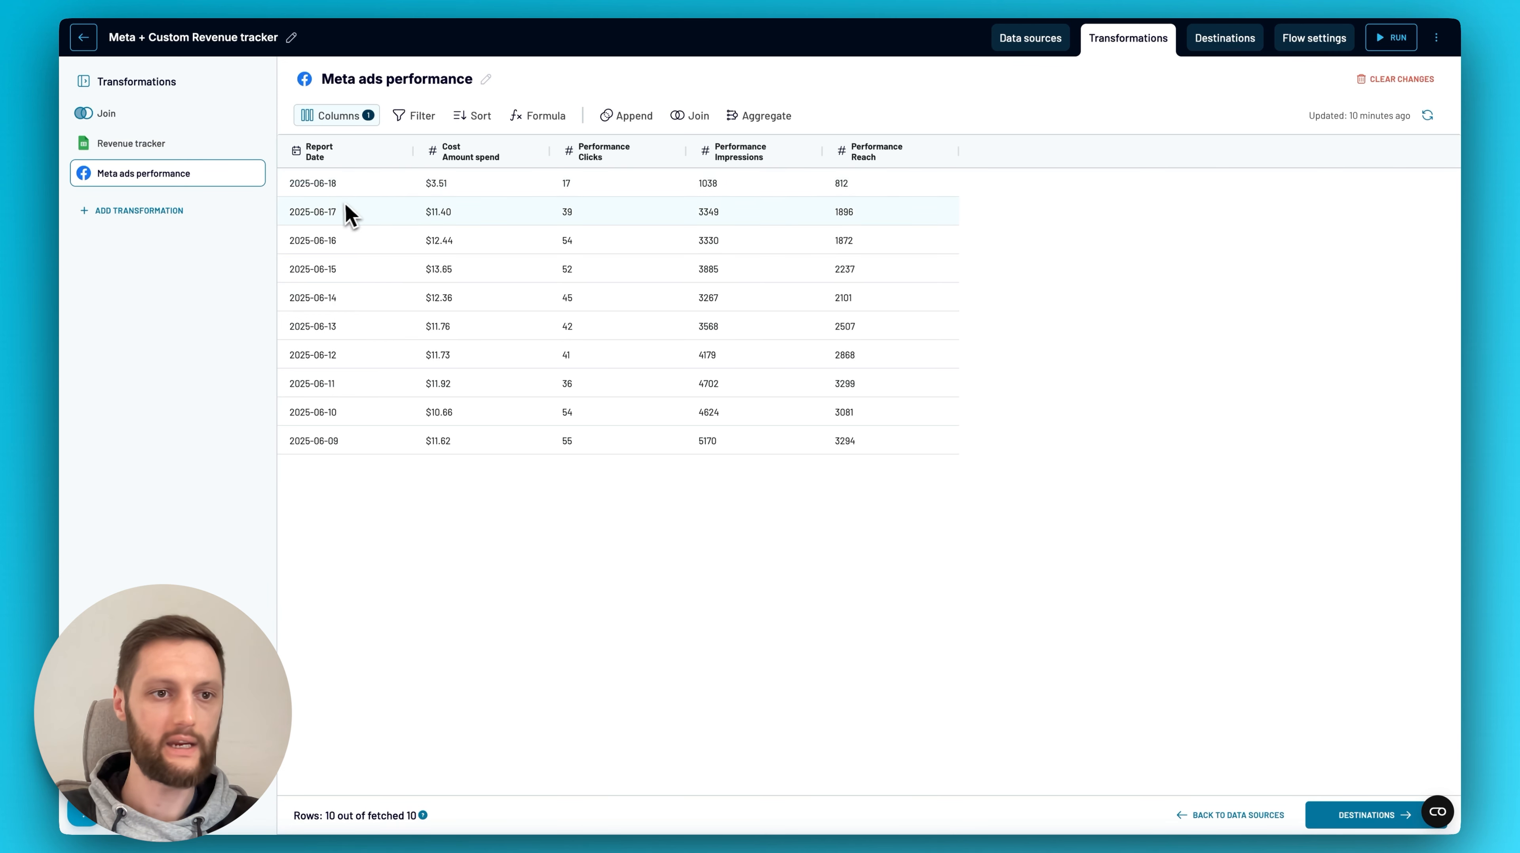
click(171, 123)
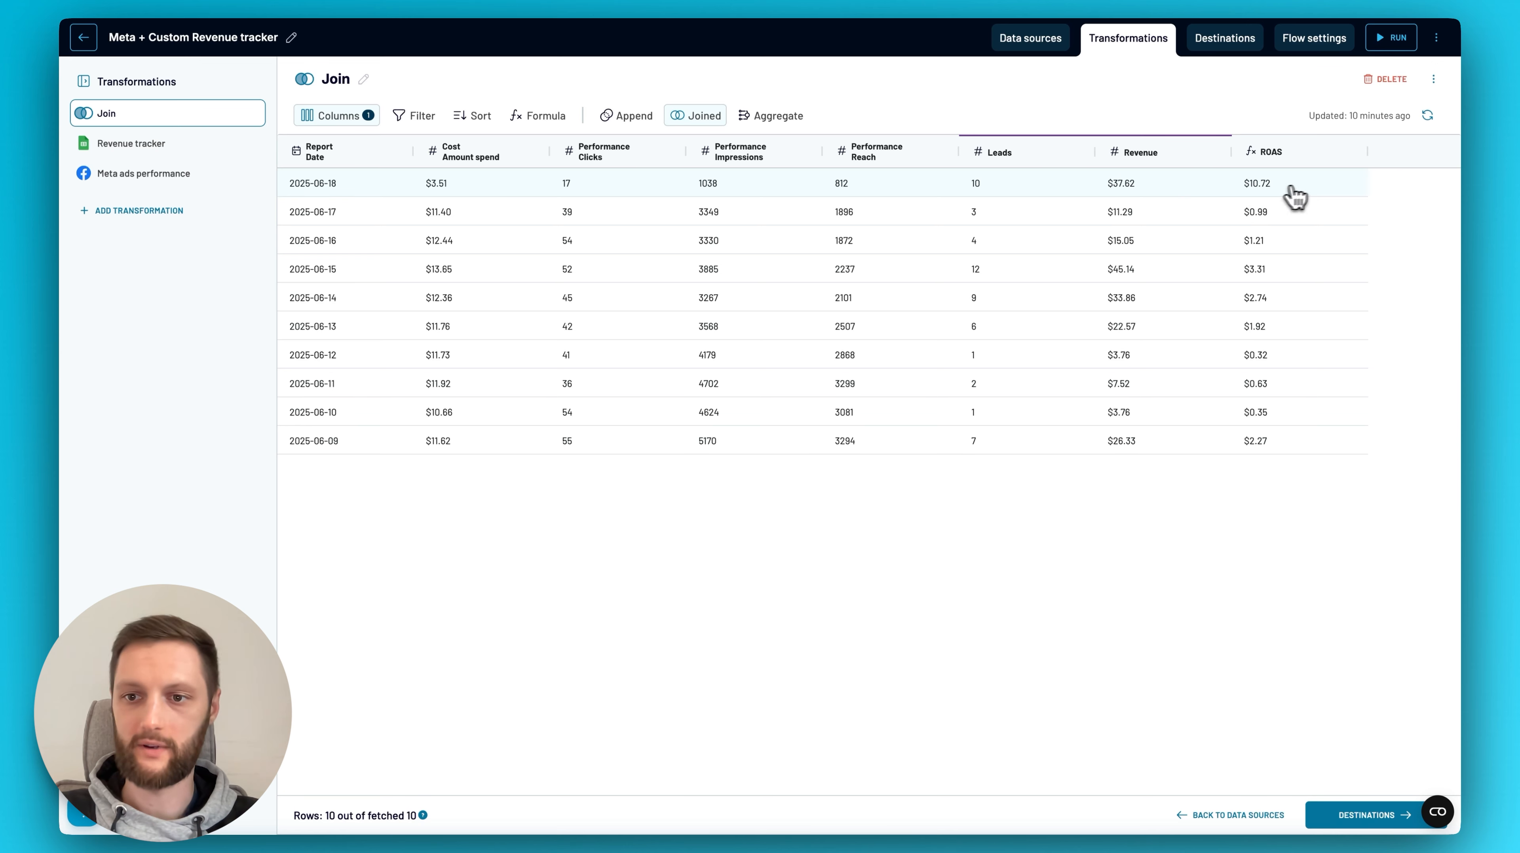
View the ROAS column's formula and format settings, and close them without editing
click(1363, 154)
click(1367, 159)
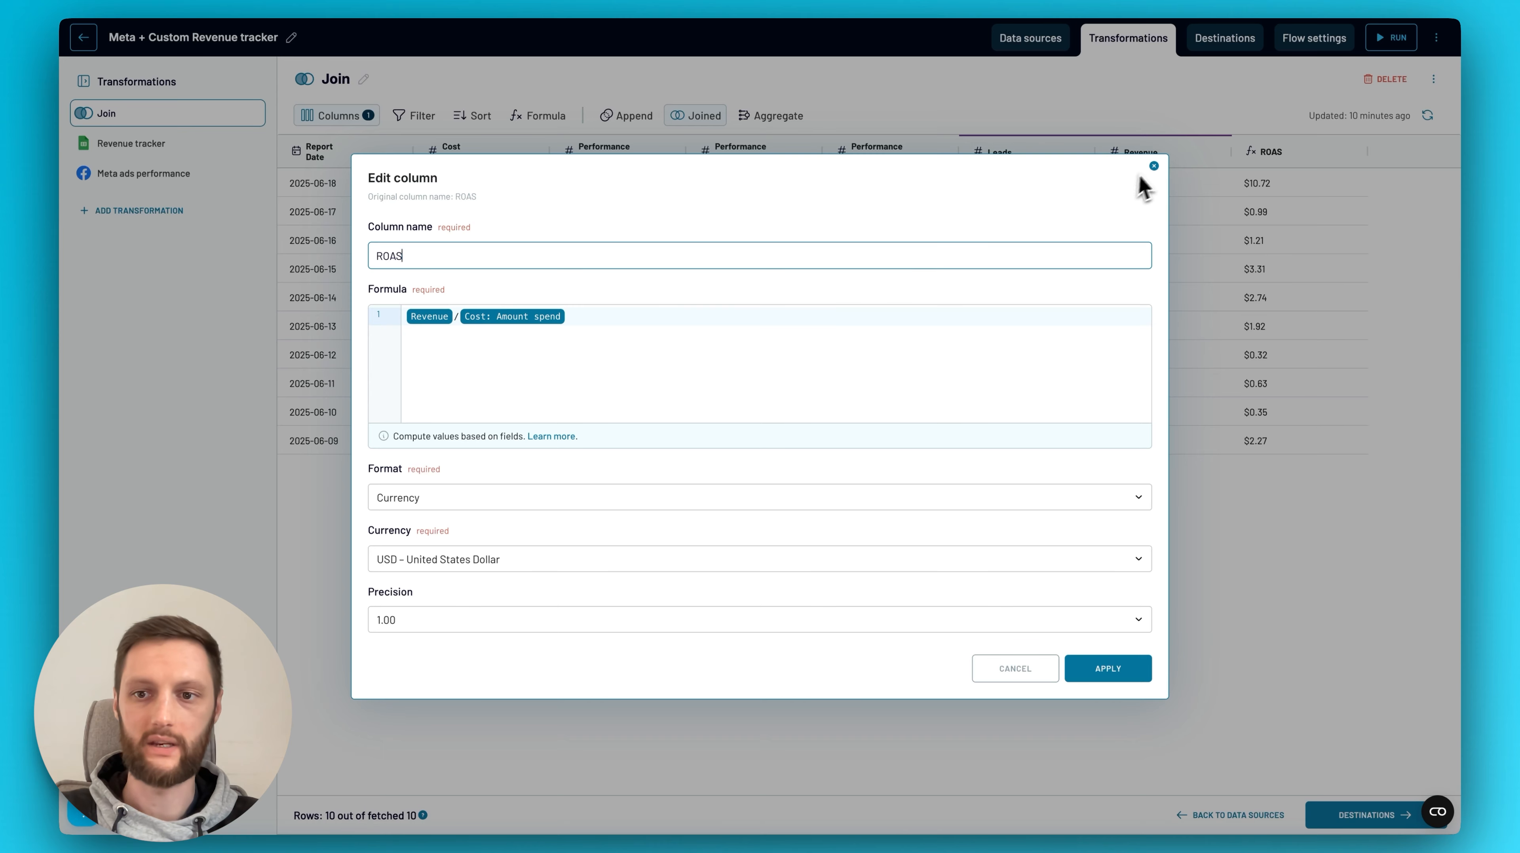
click(1154, 167)
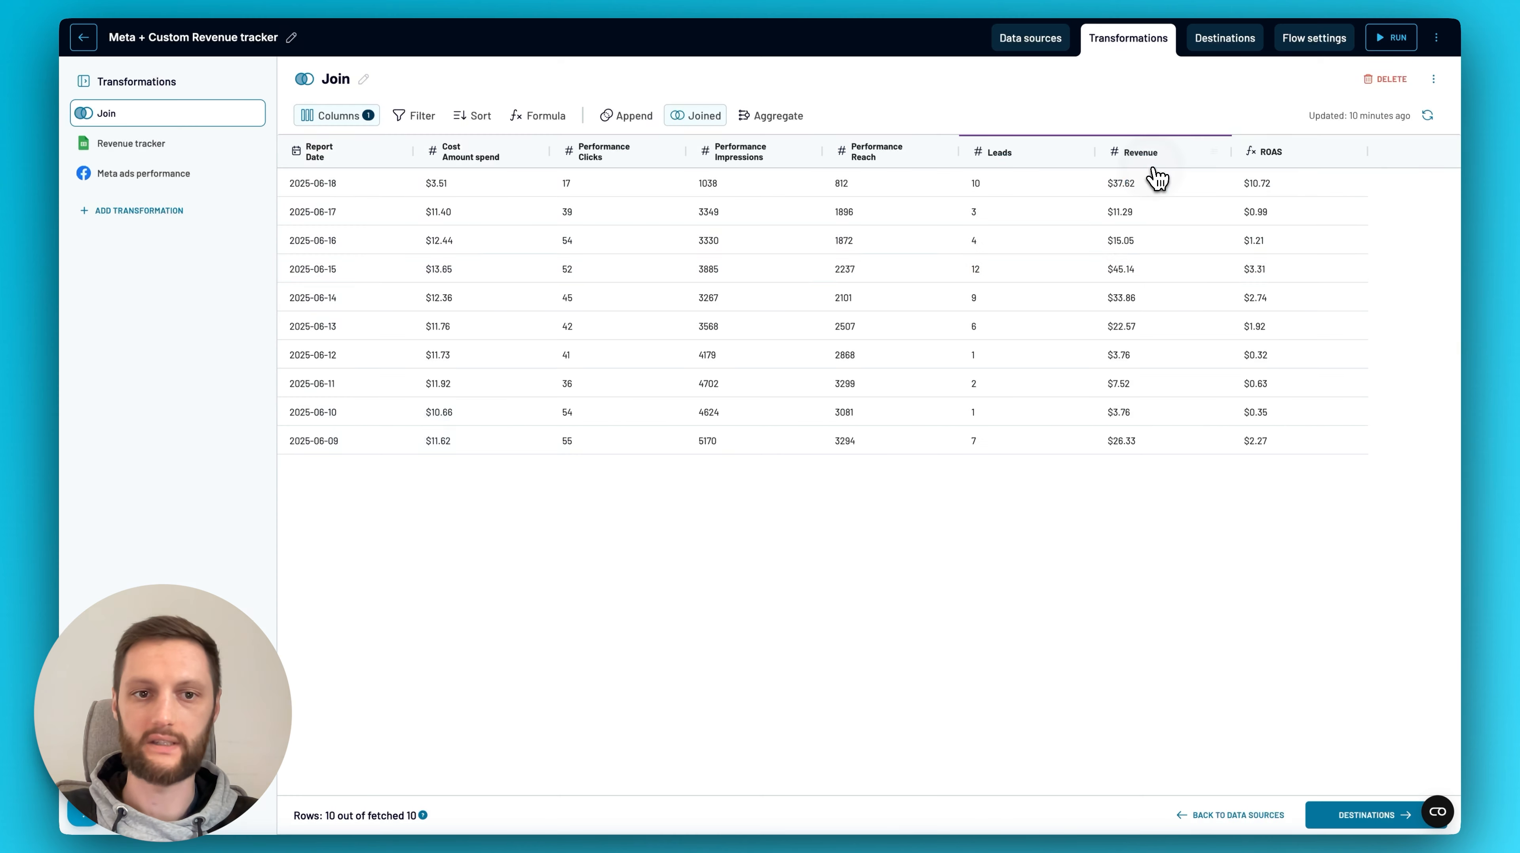
Review the join of Meta ads performance and Revenue tracker on their report date columns, and apply it again
click(704, 123)
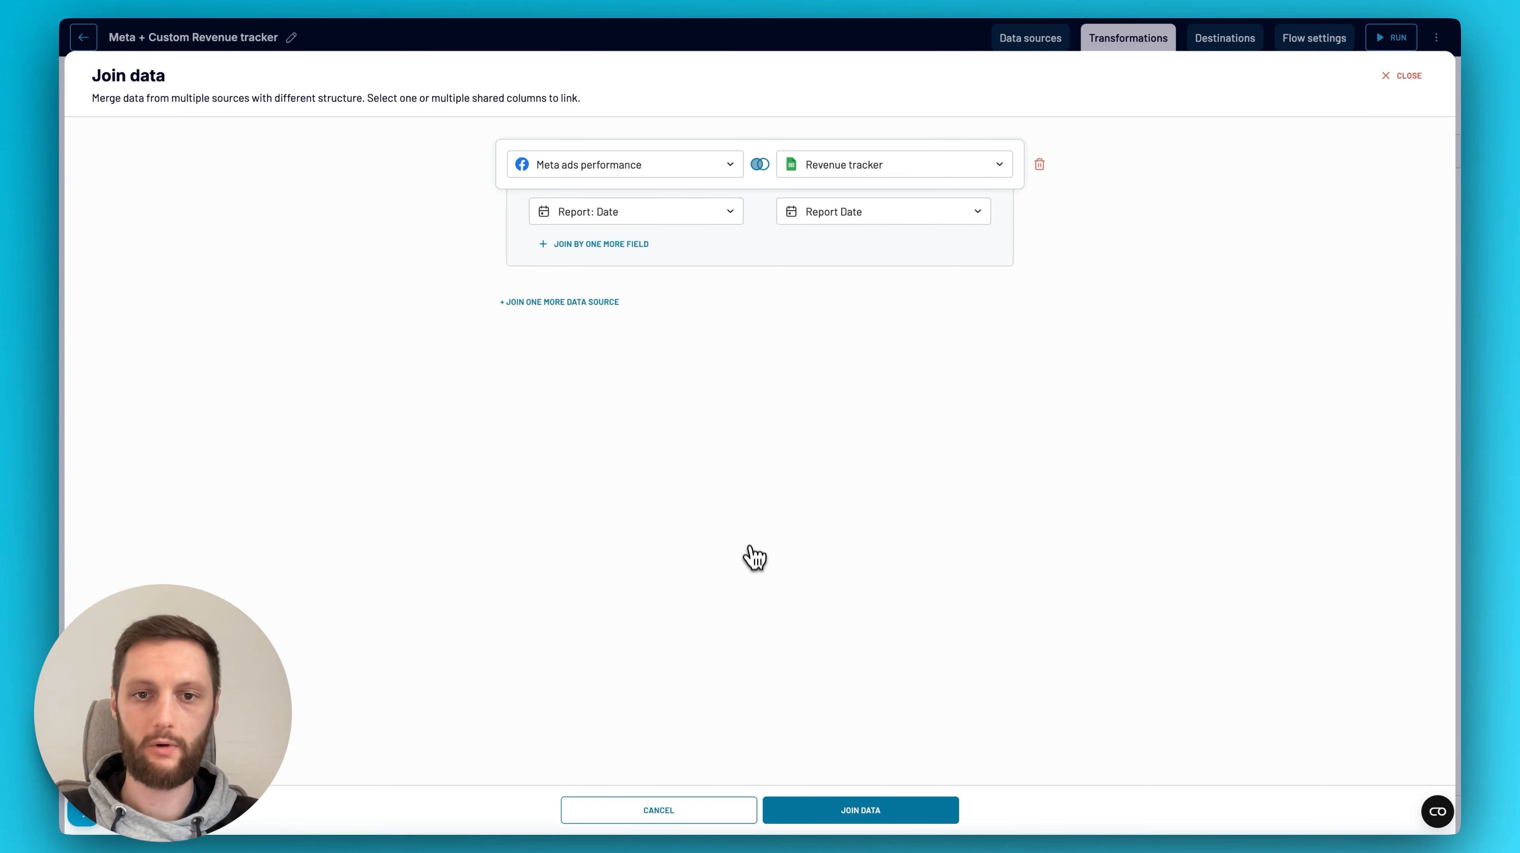
click(822, 813)
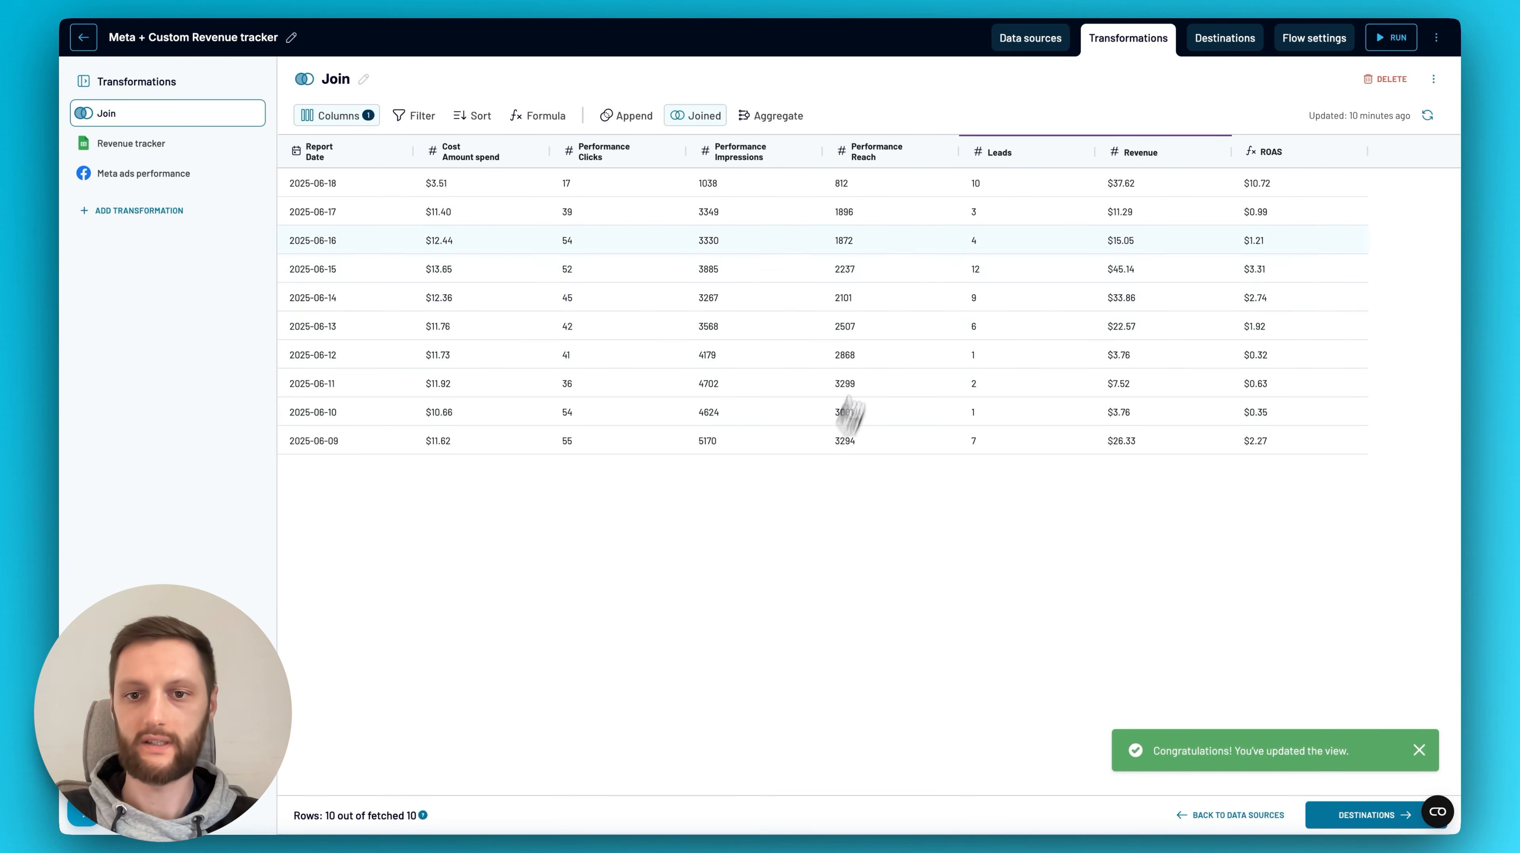
Add Google Sheets as the flow's destination with the Join view as the data set to share
click(1225, 38)
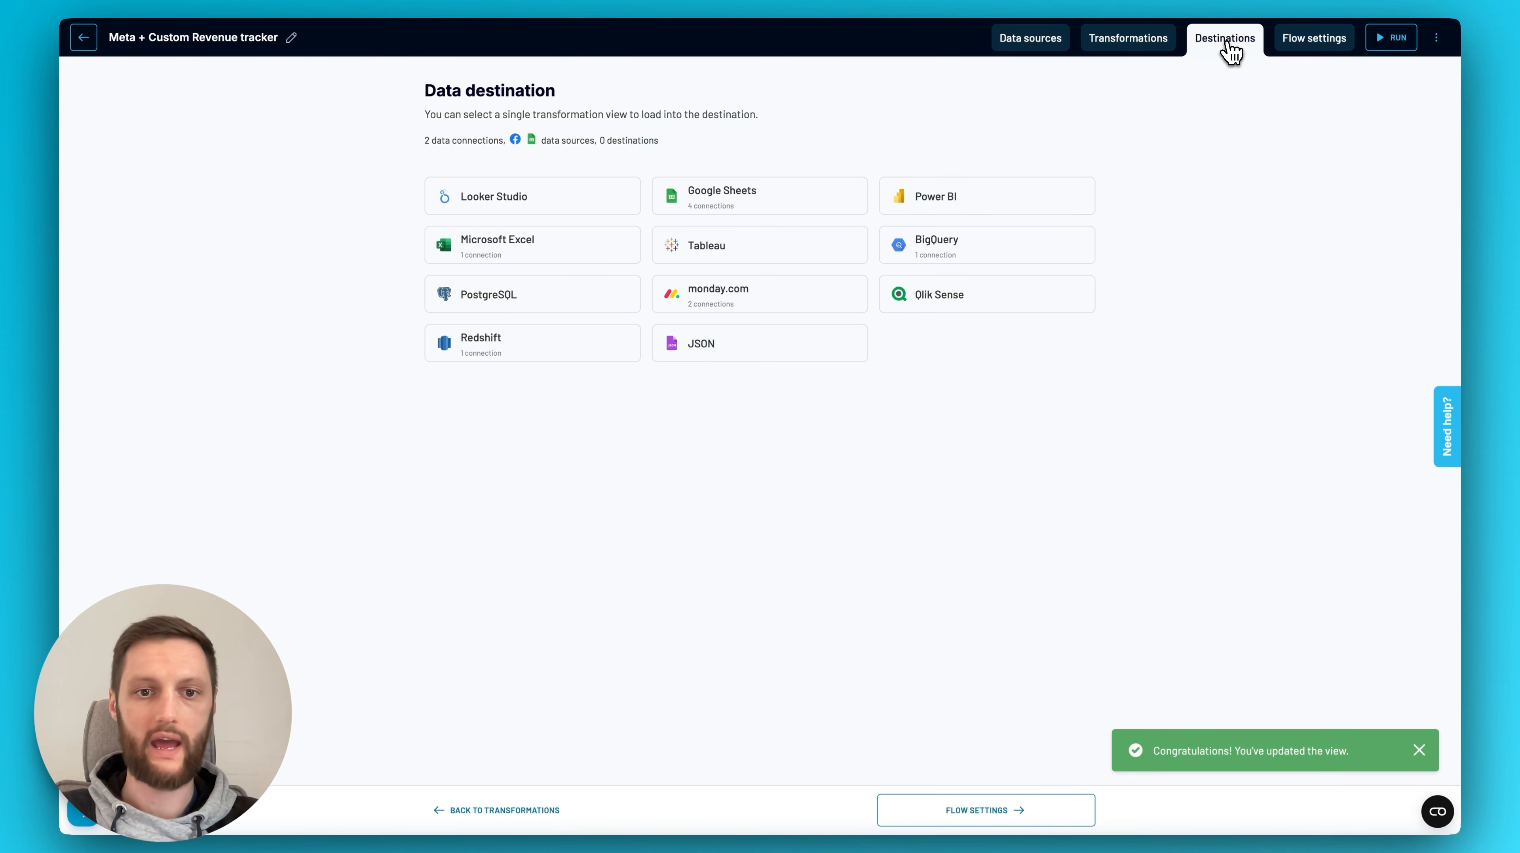
click(776, 207)
click(705, 293)
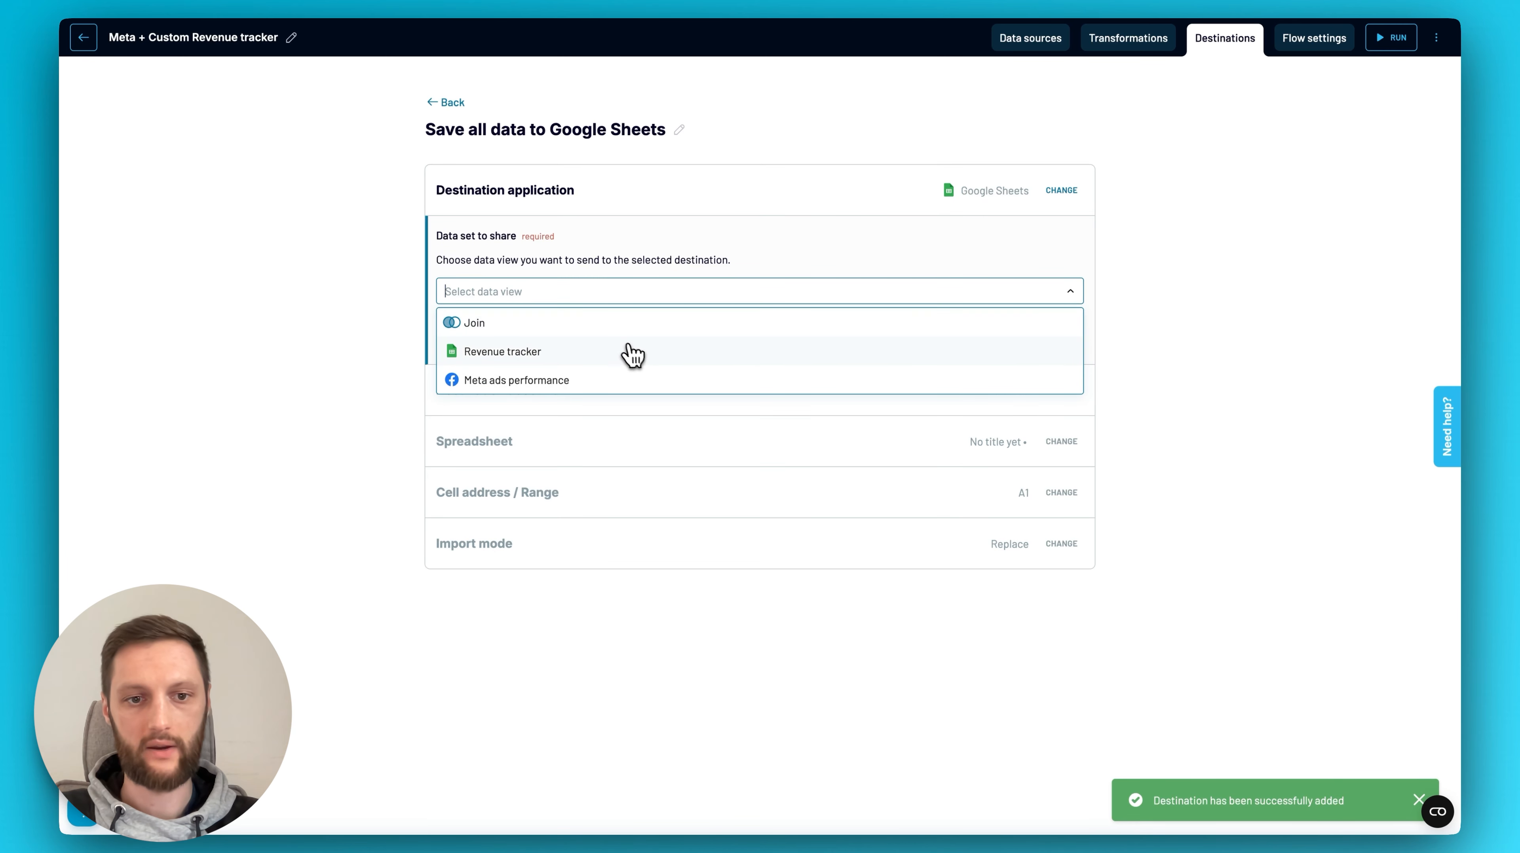
click(614, 328)
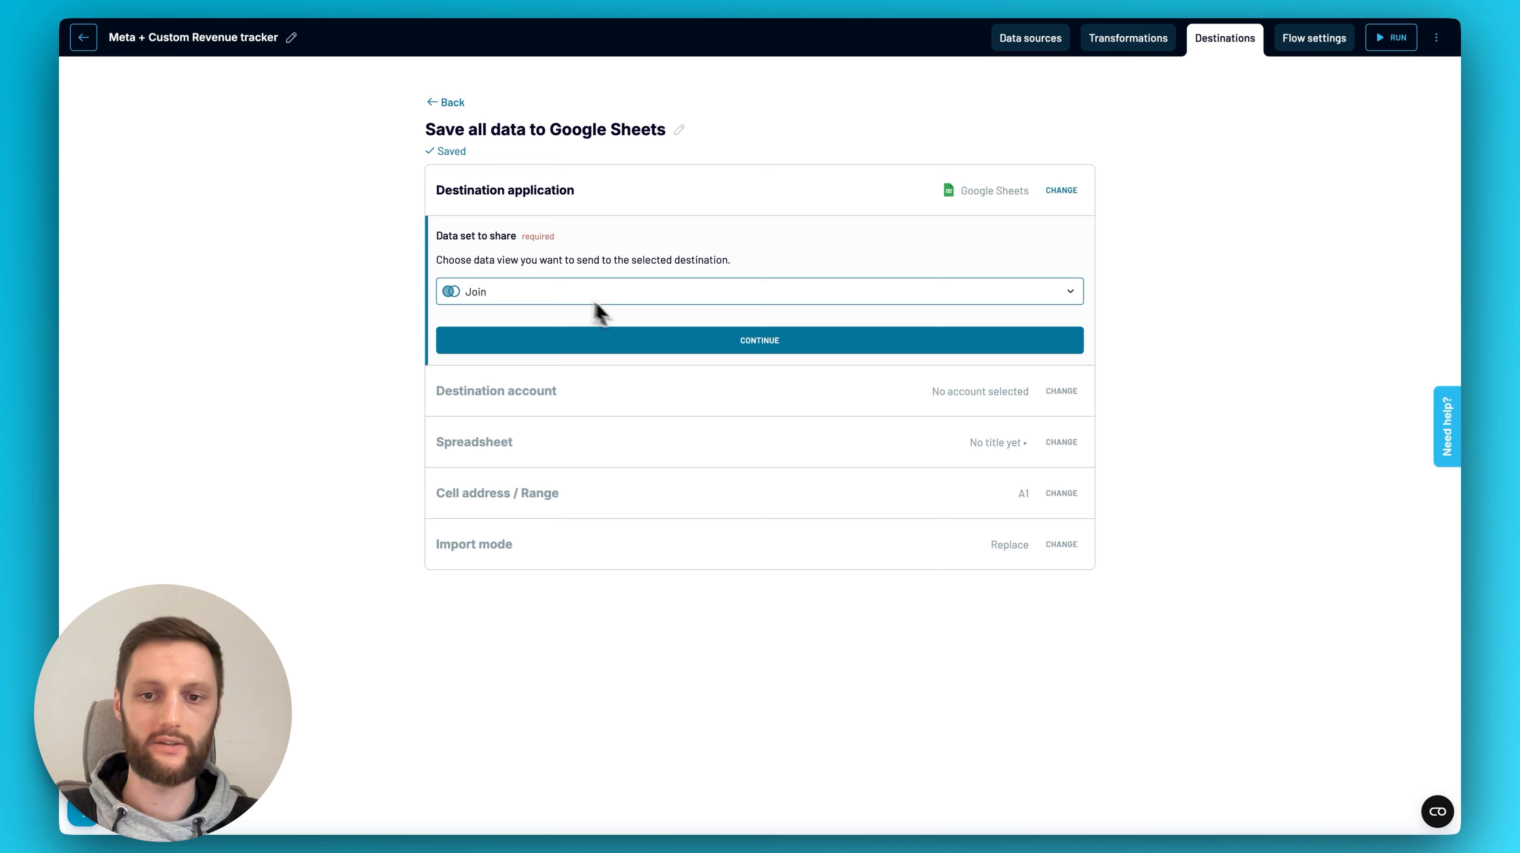
click(762, 342)
Choose the connected Google Sheets account and select the Revenue file as the destination spreadsheet
click(543, 318)
click(535, 377)
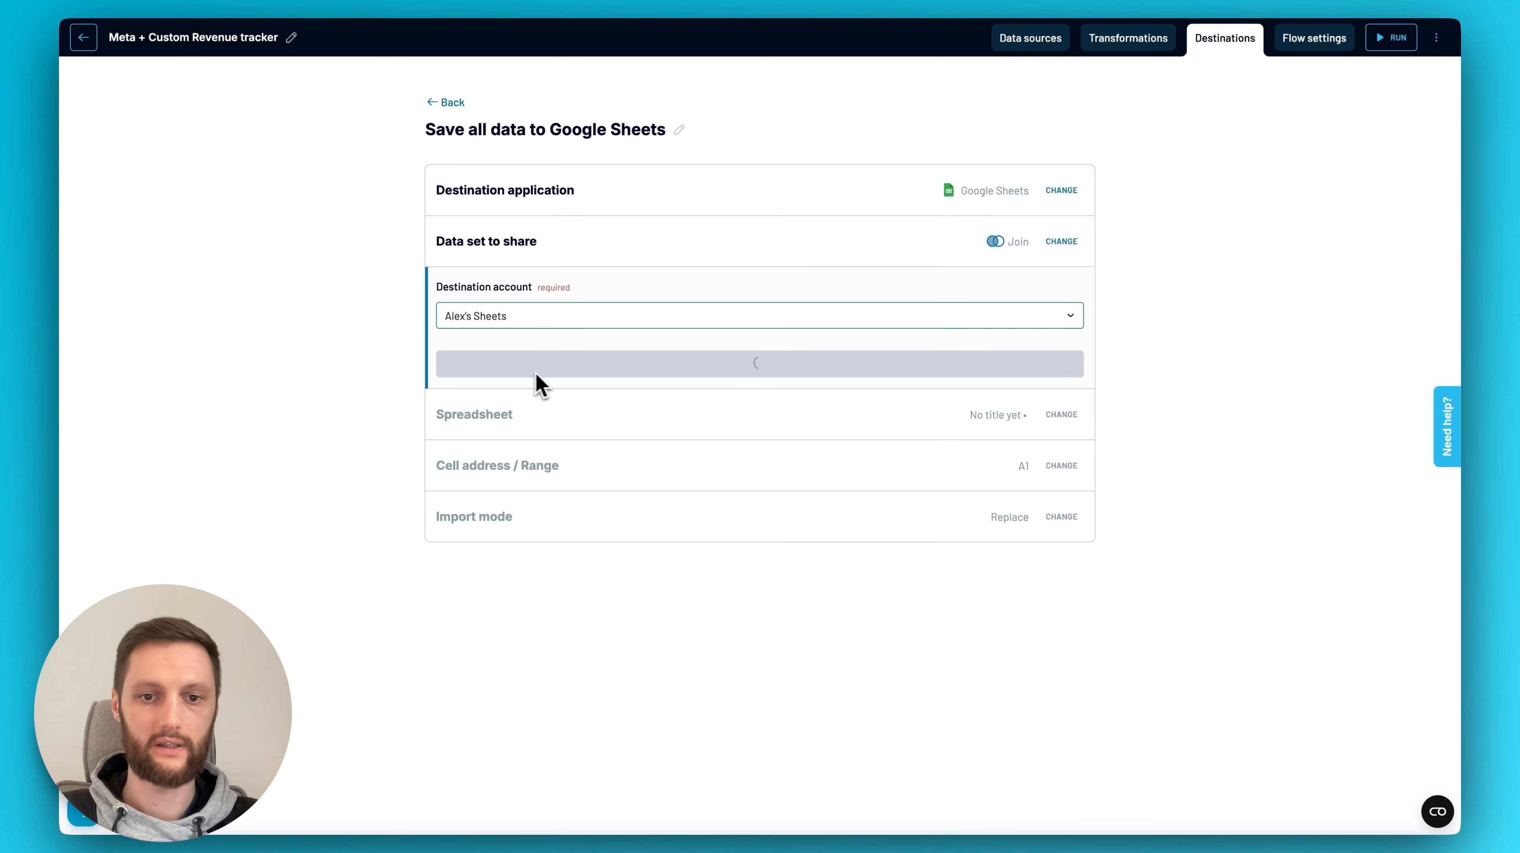
click(604, 369)
click(531, 370)
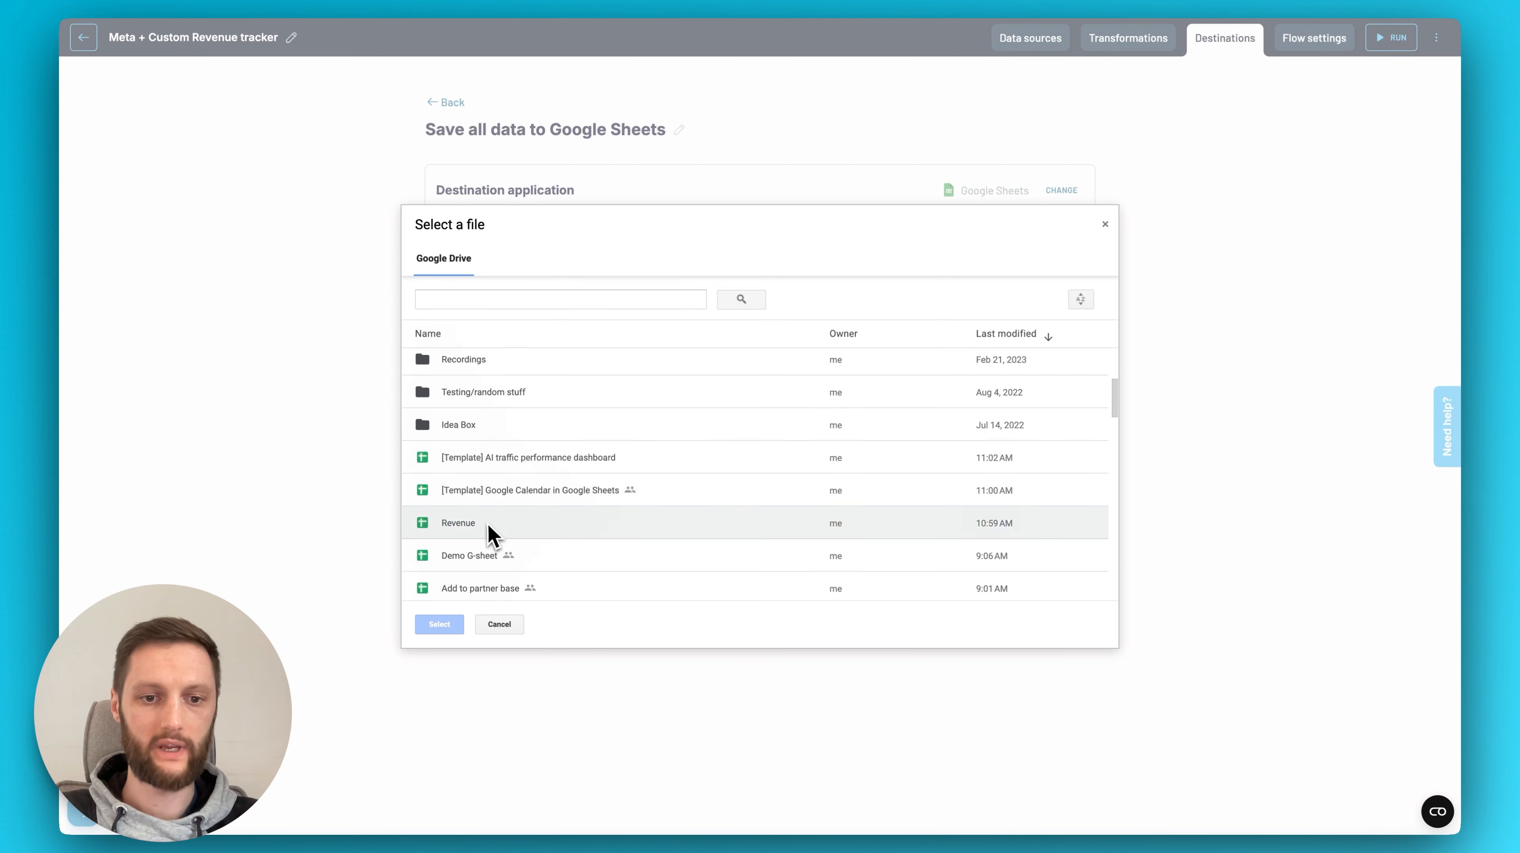
click(486, 520)
click(443, 627)
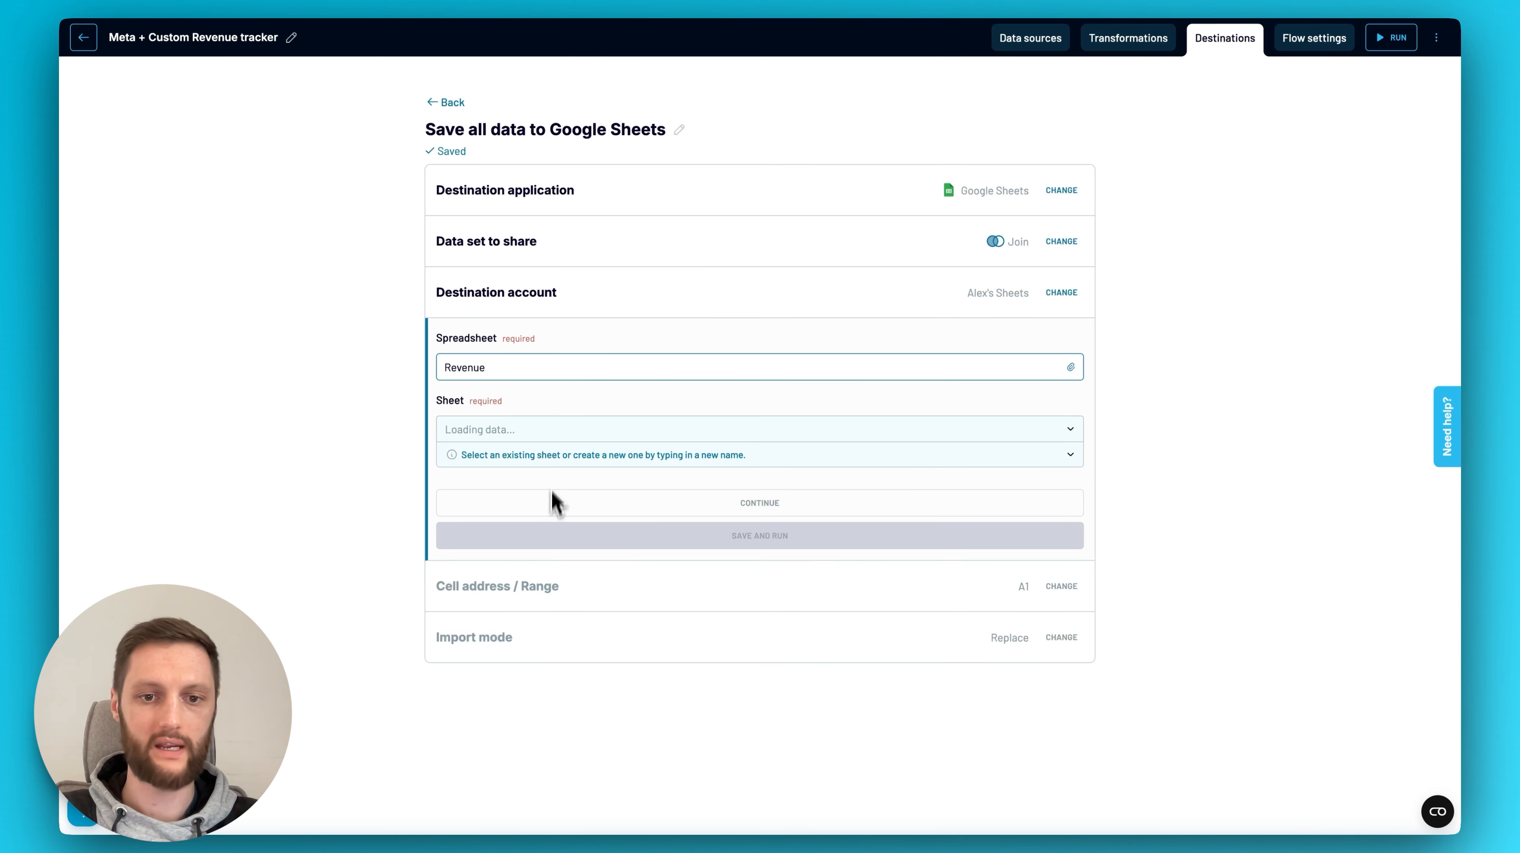
Set a new sheet named sheet2 as the destination sheet, and save and run the flow
click(538, 429)
text(sh)
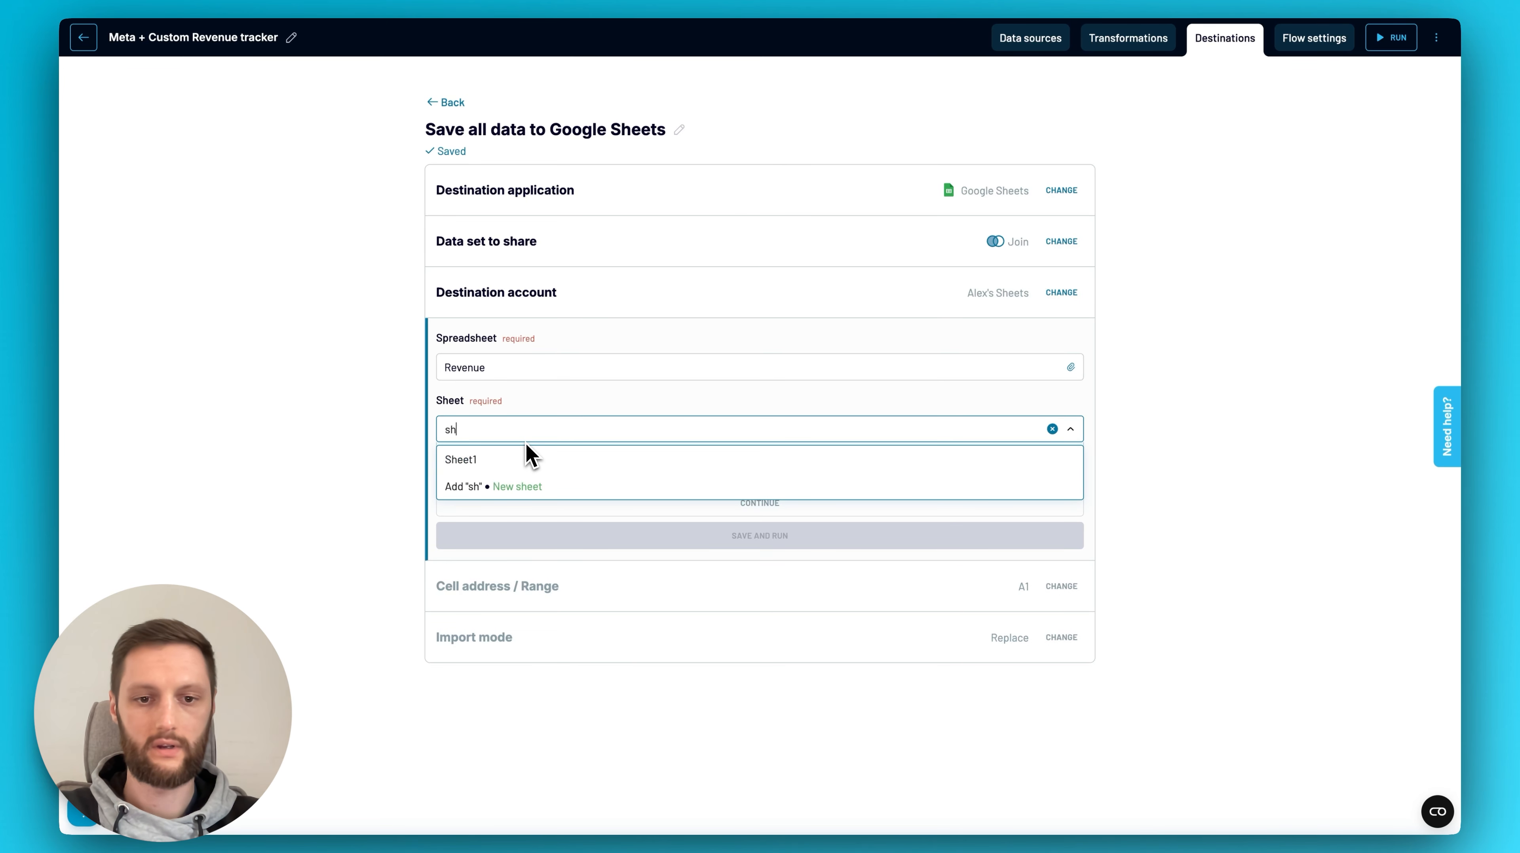
text(eet2)
click(551, 465)
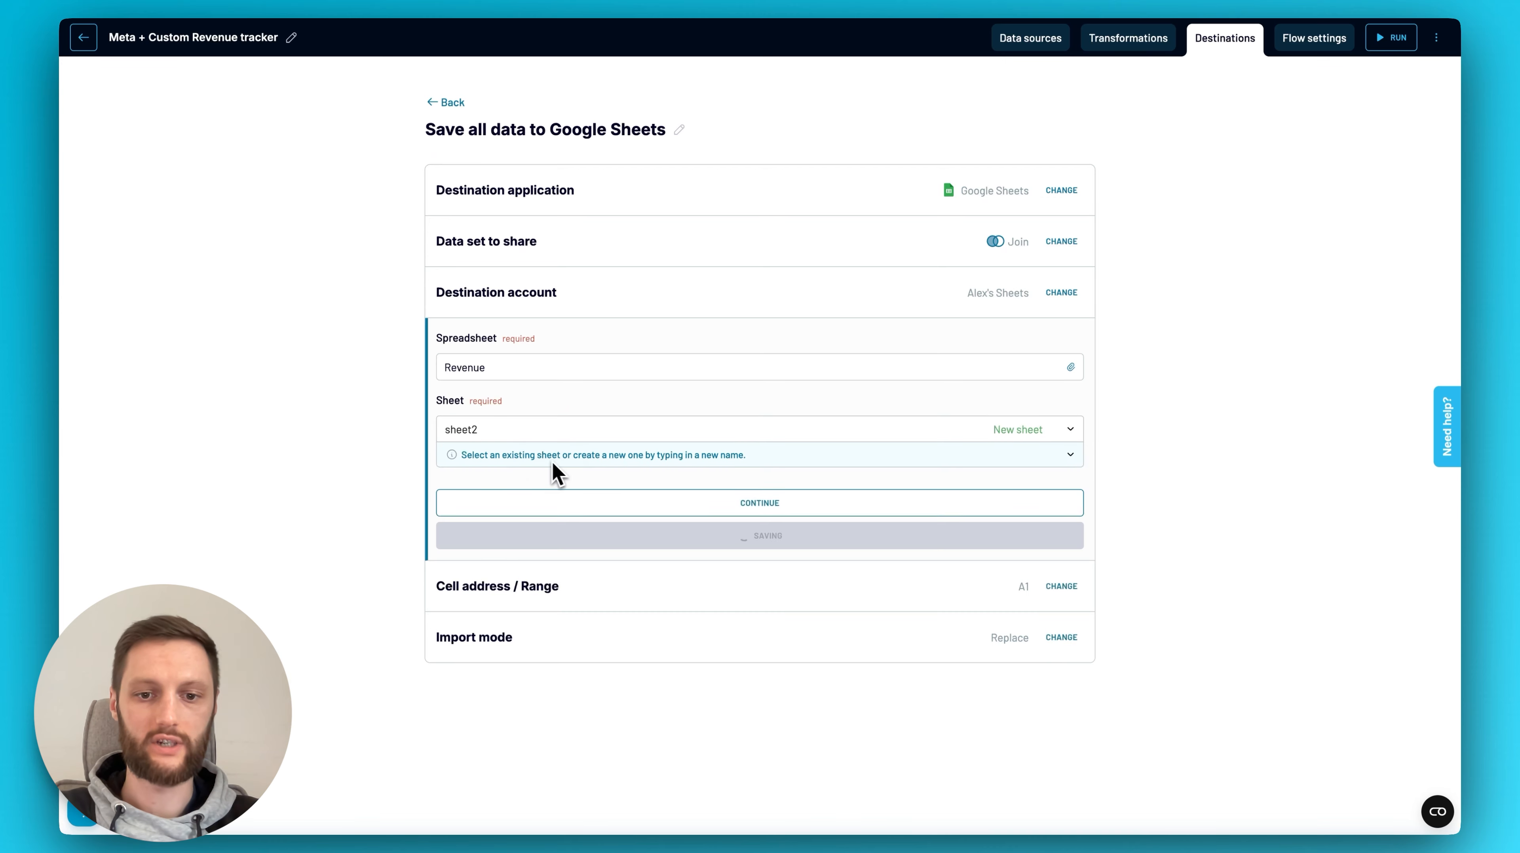
click(770, 536)
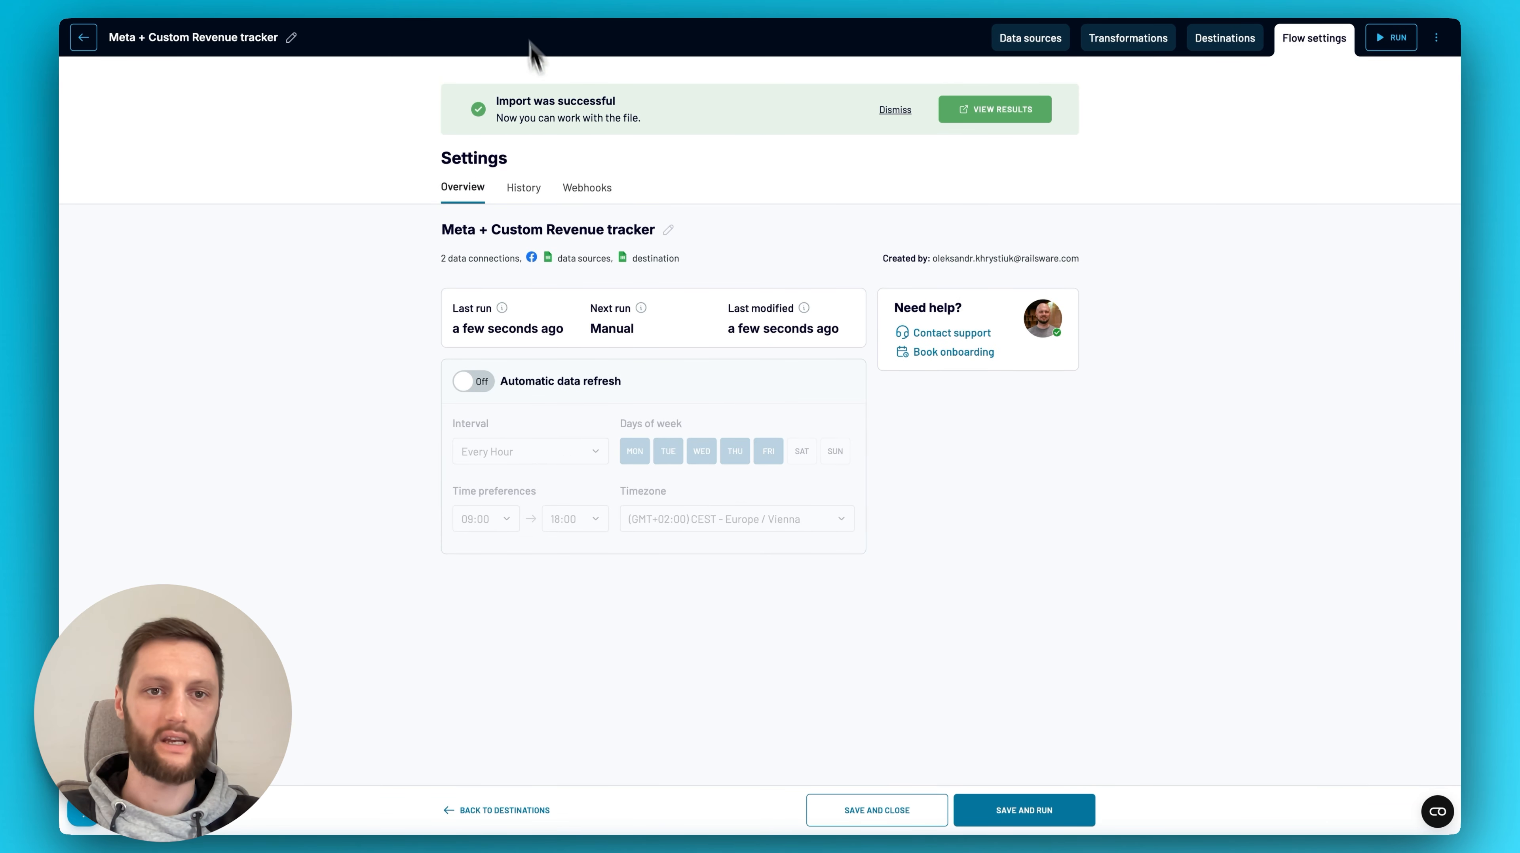
Switch to the Revenue spreadsheet in Google Sheets and open sheet2 to examine the imported data
click(516, 0)
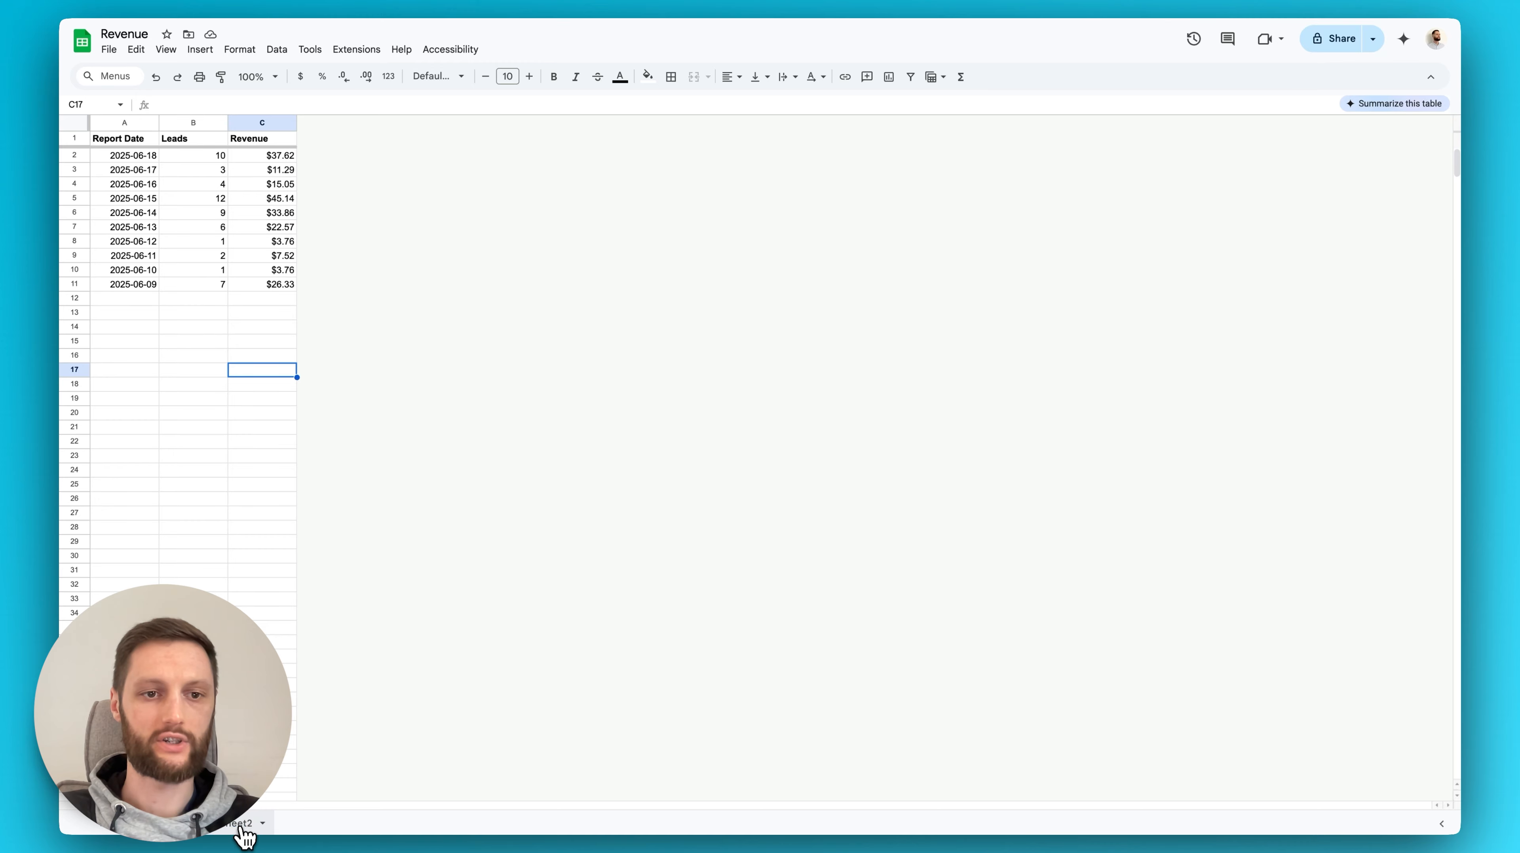
click(242, 828)
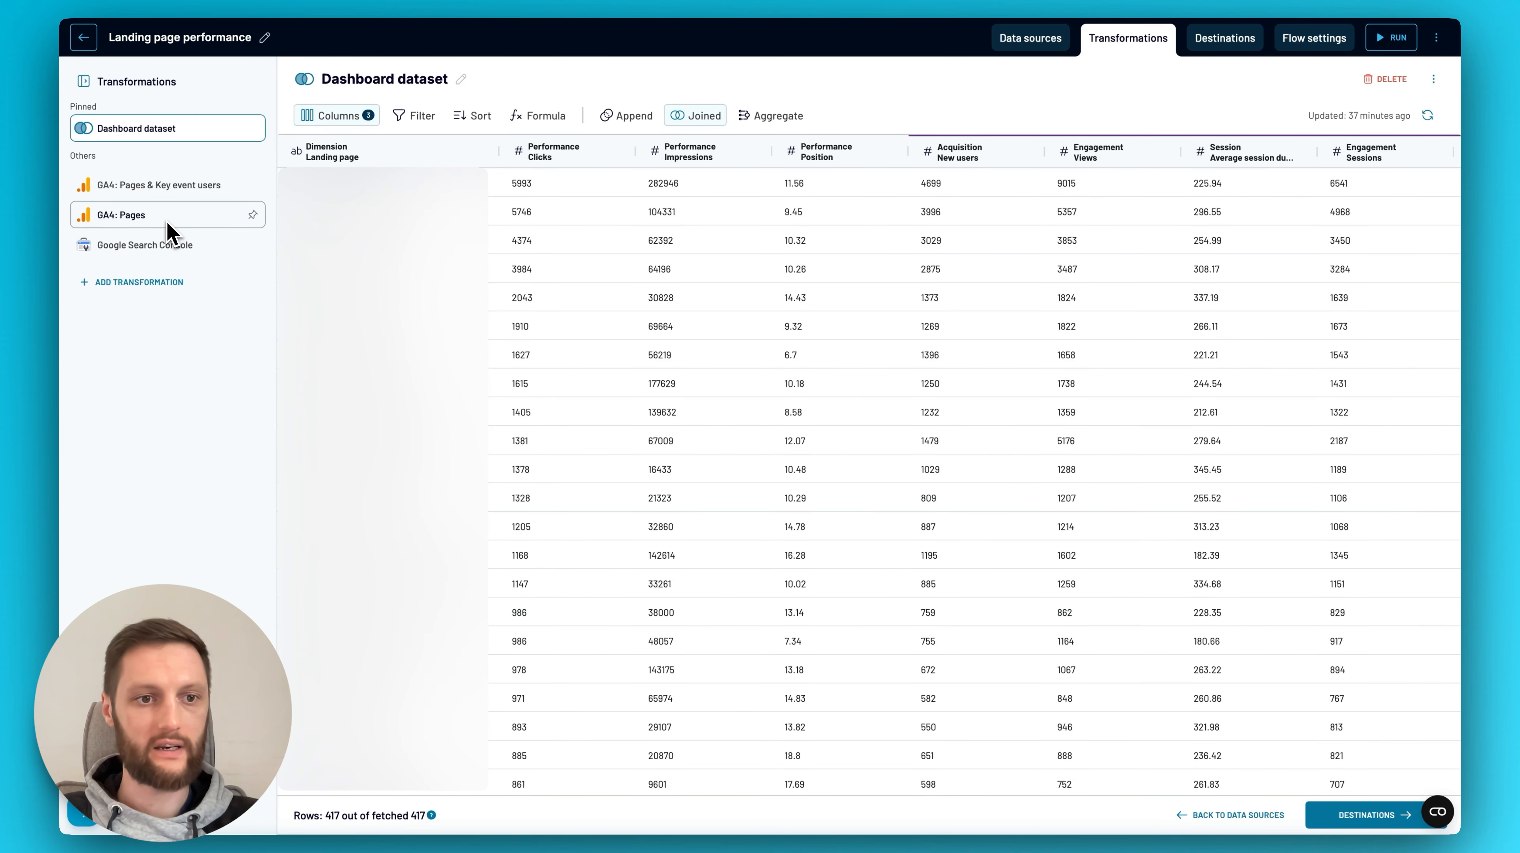
Examine the Google Search Console source of the Landing page performance flow and its column visibility settings
click(165, 248)
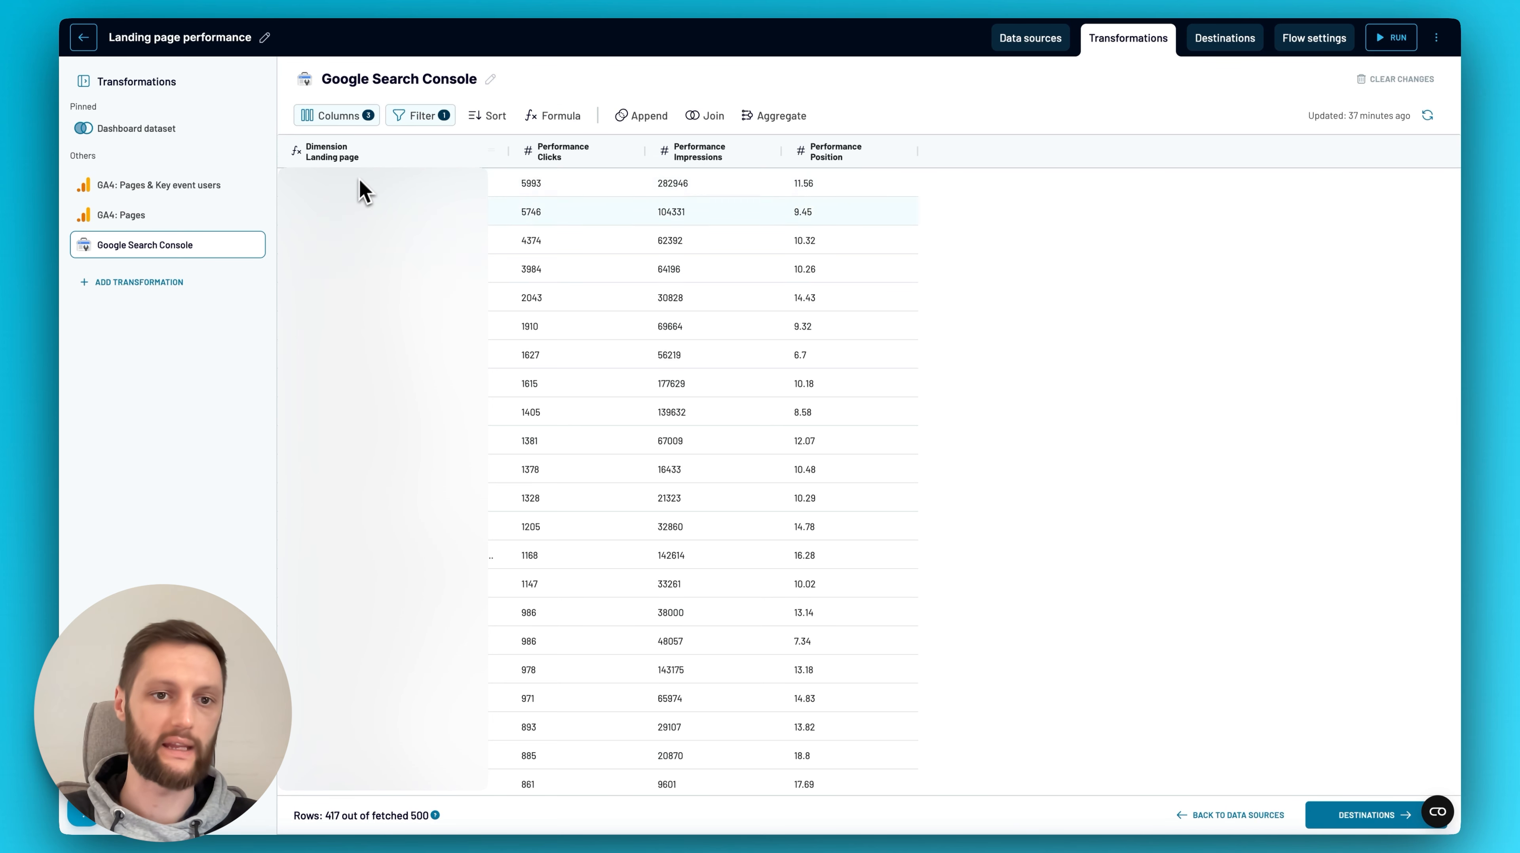
click(361, 115)
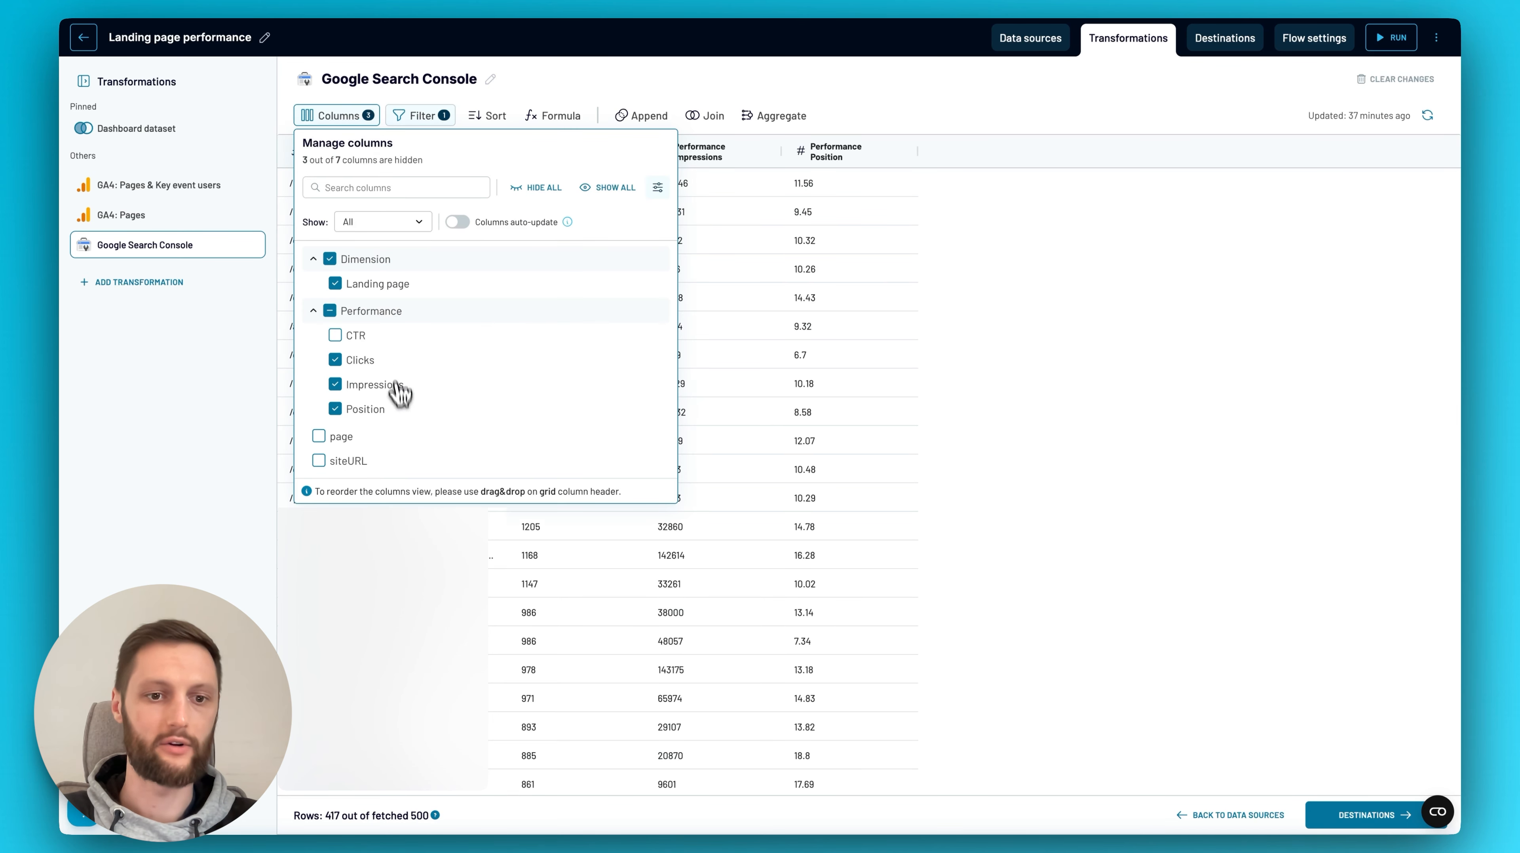
click(254, 468)
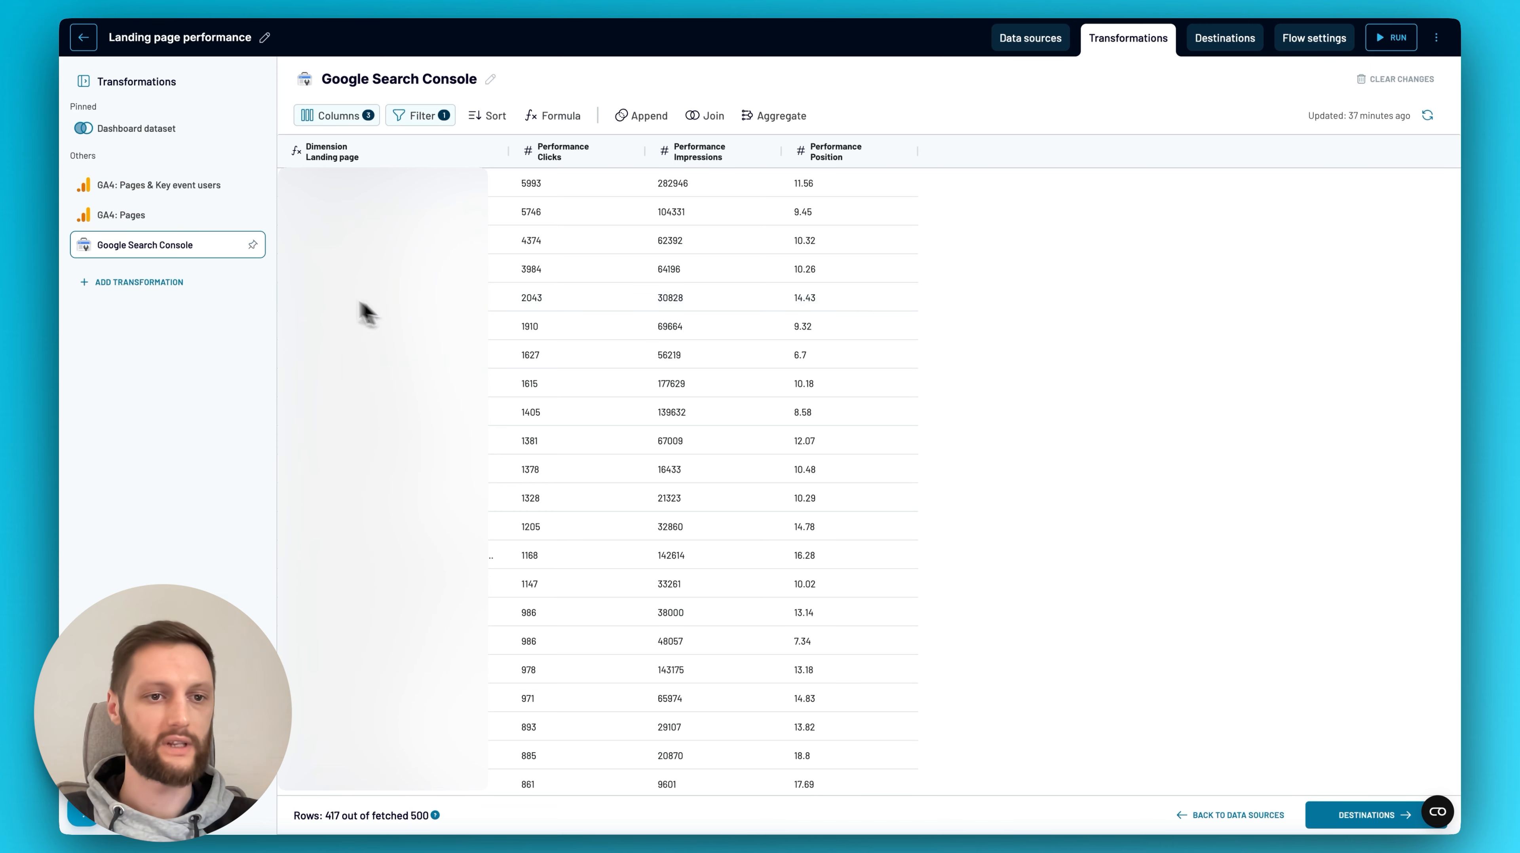
Examine the columns of GA4: Pages and GA4: Pages & Key event users, comparing them with the Looker Studio landing page dashboard
click(172, 220)
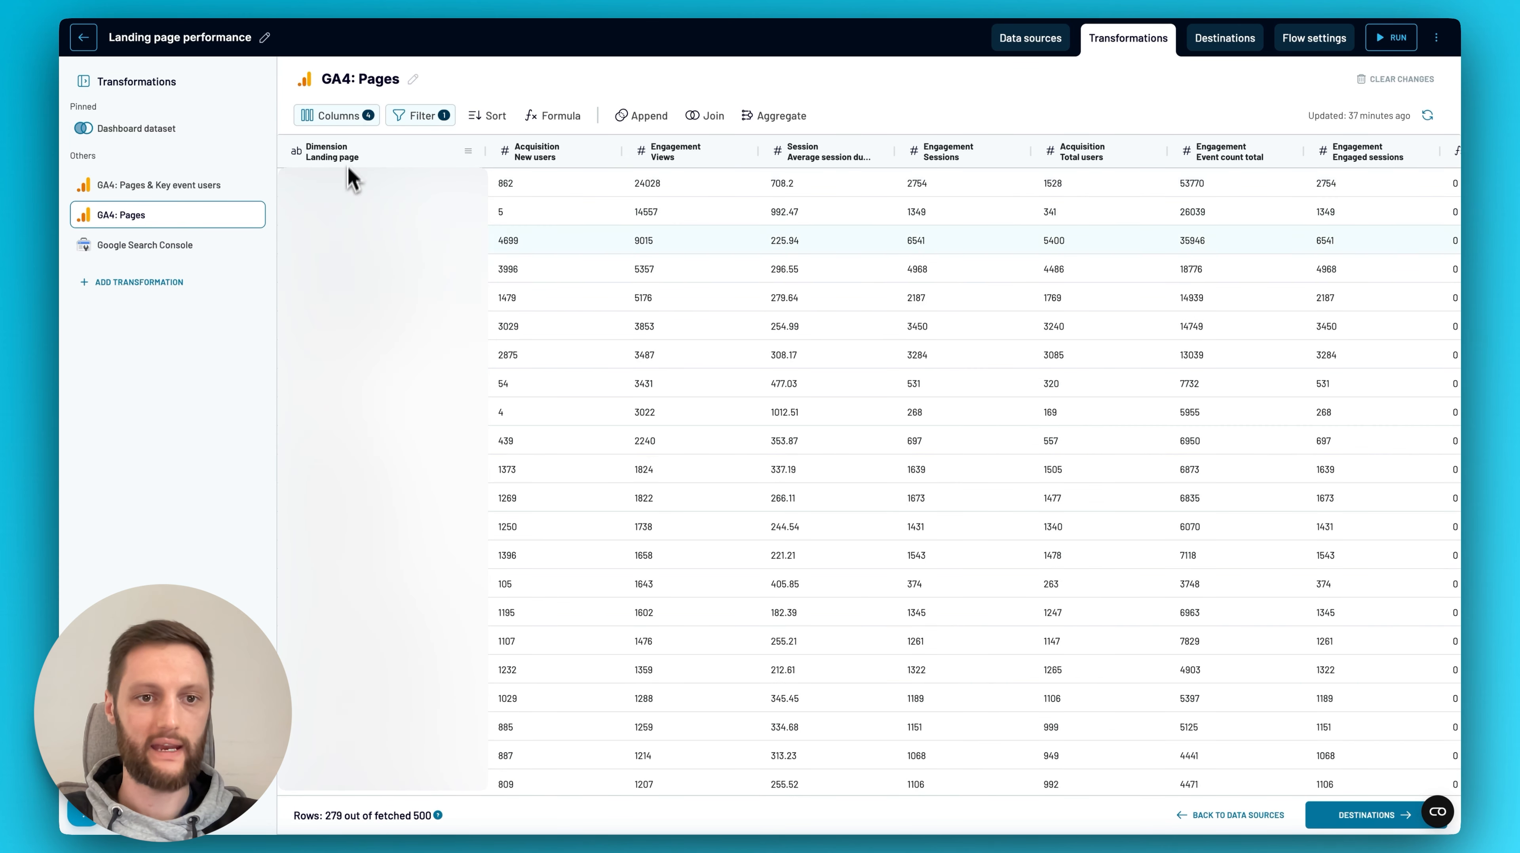
scroll(679, 272, right, 3)
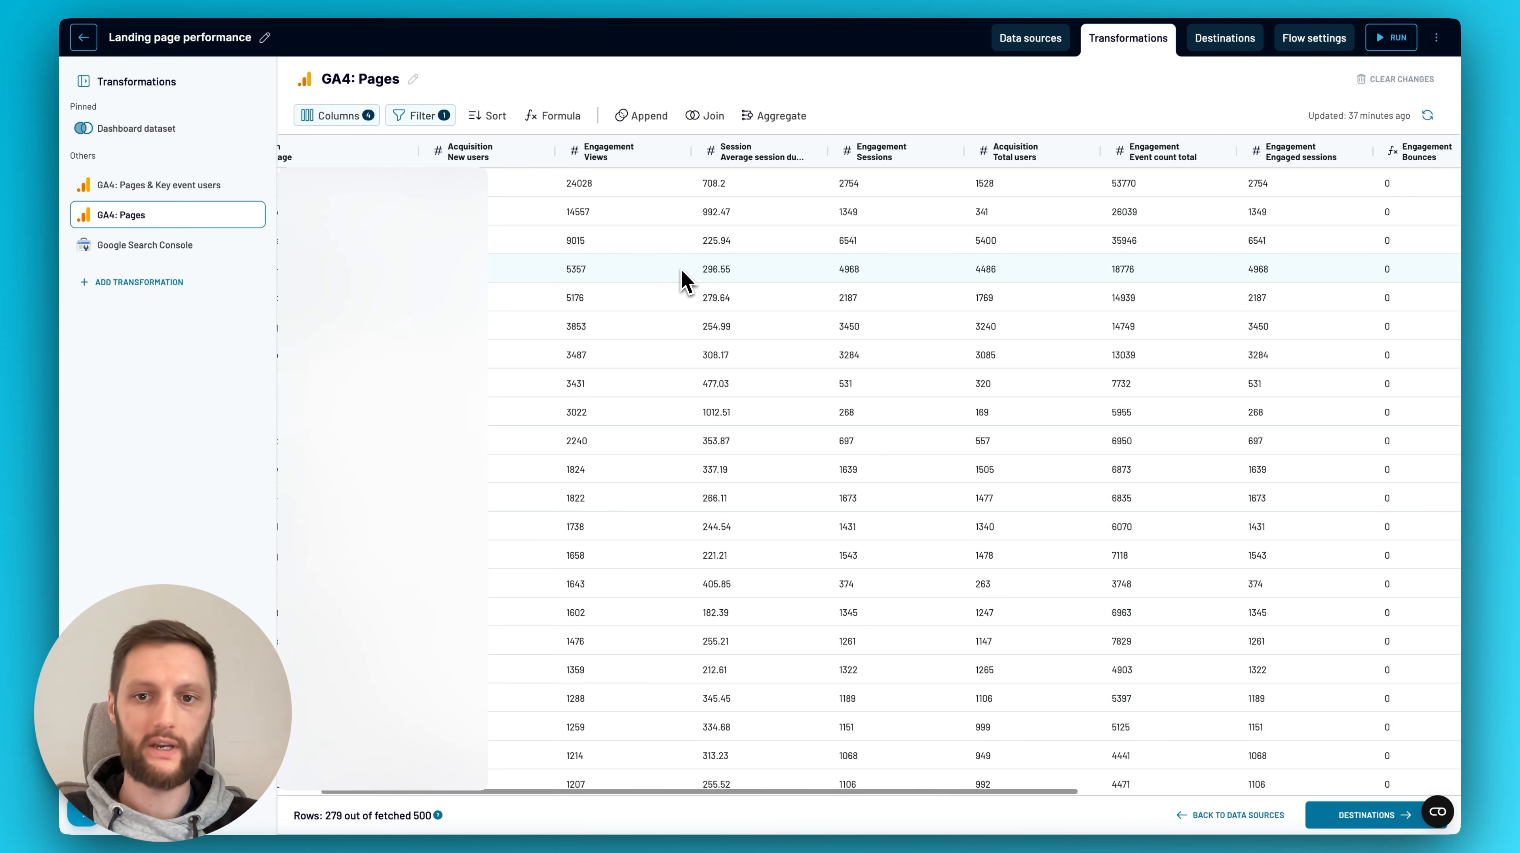
scroll(759, 298, right, 10)
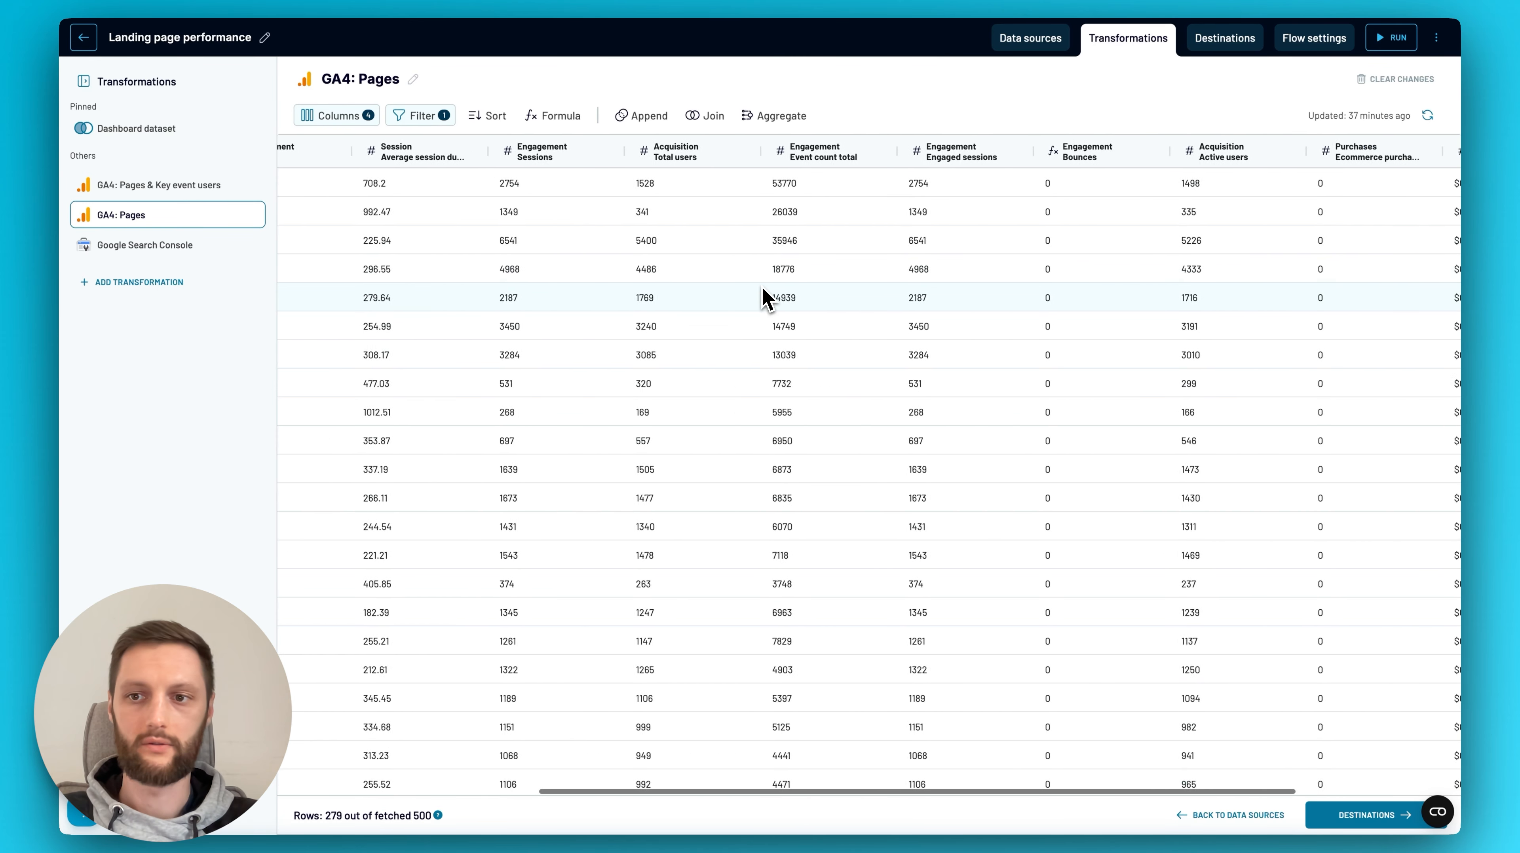
scroll(1016, 296, right, 3)
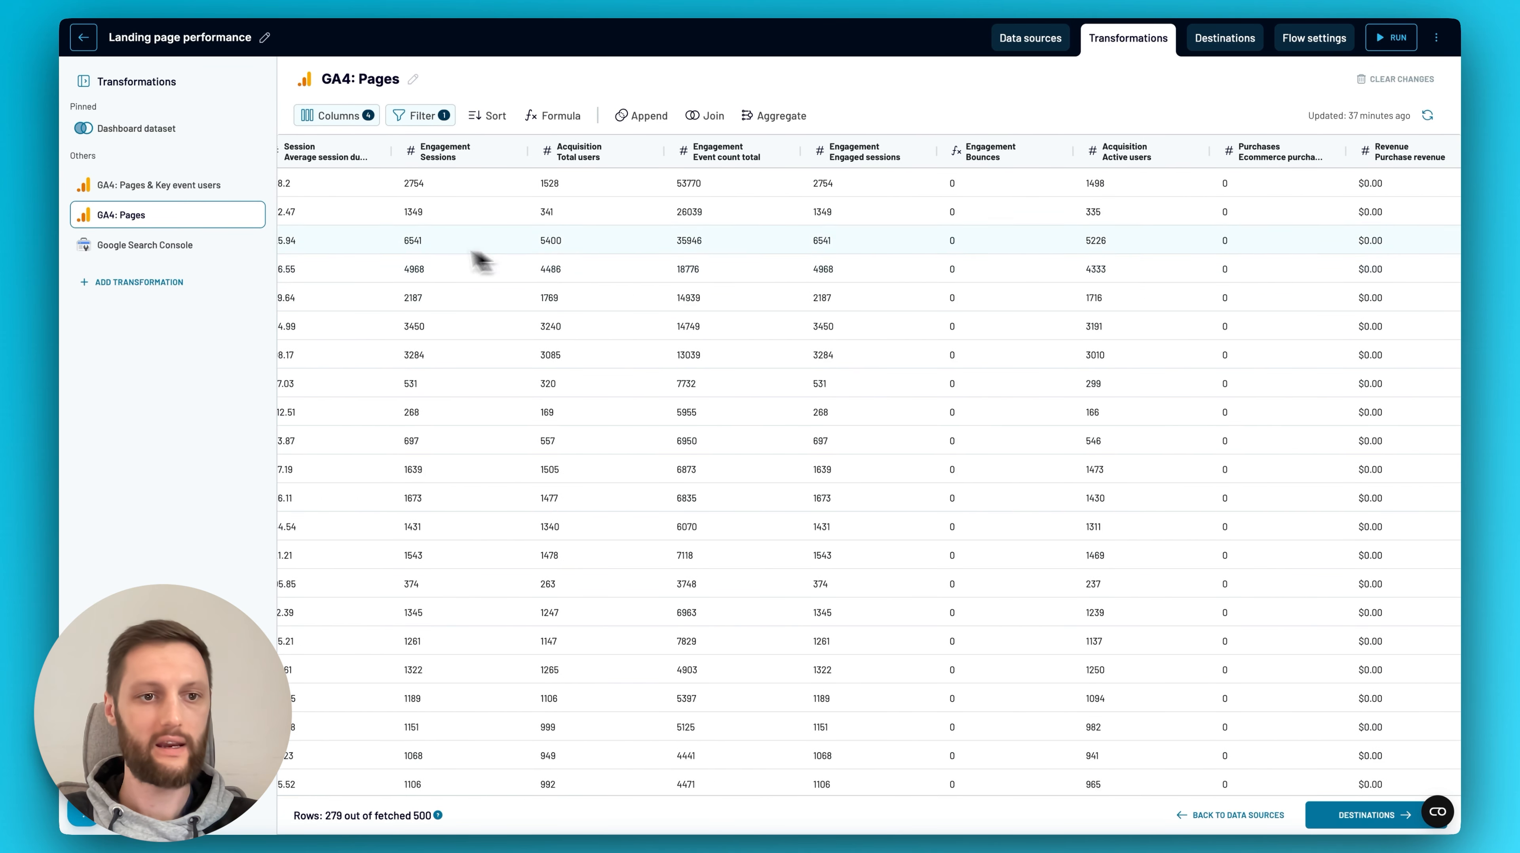
click(209, 189)
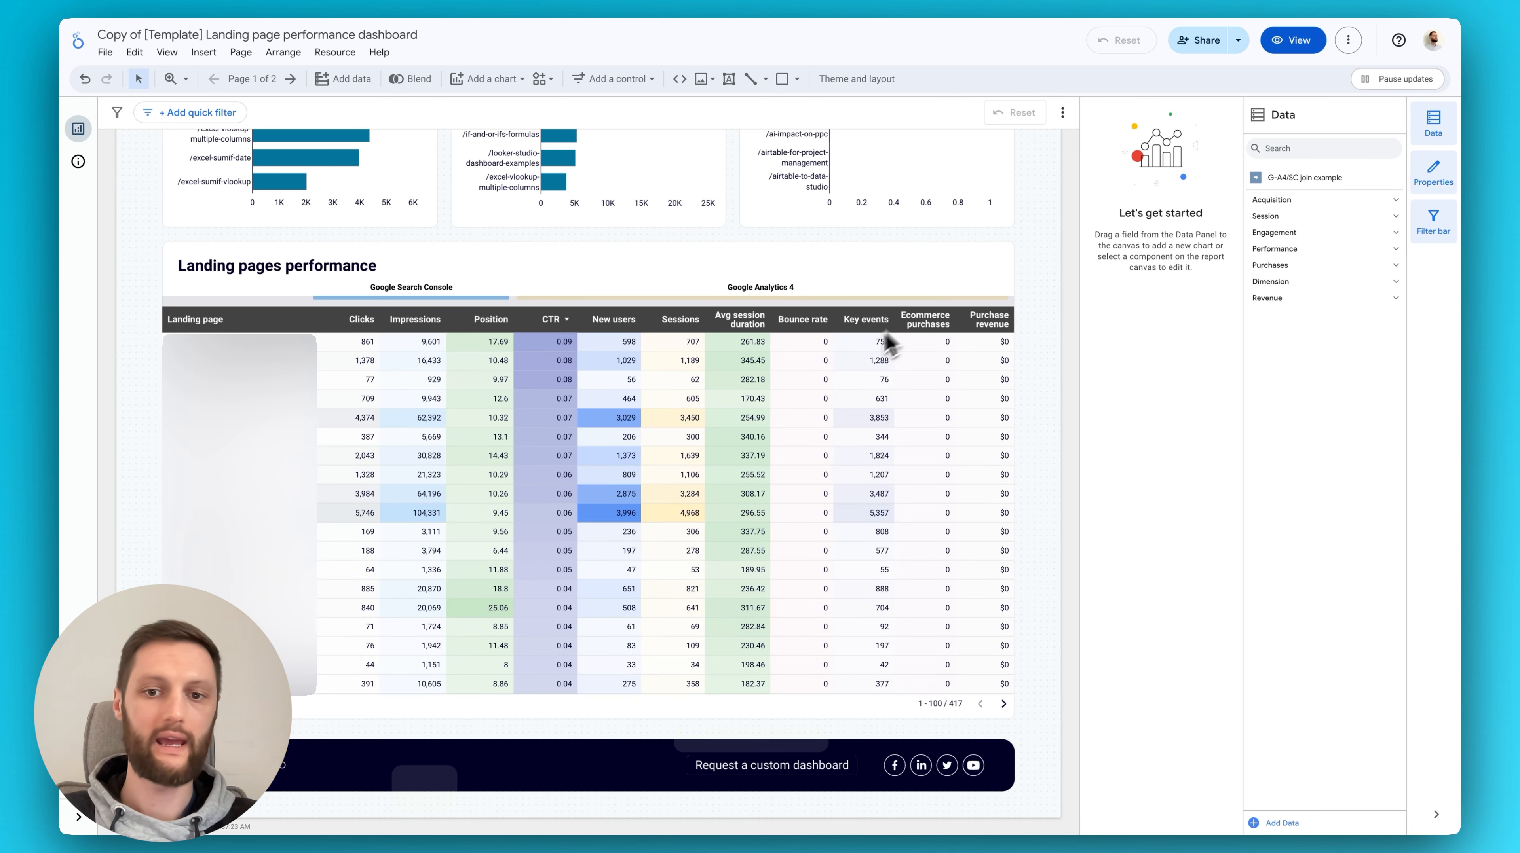
click(648, 1)
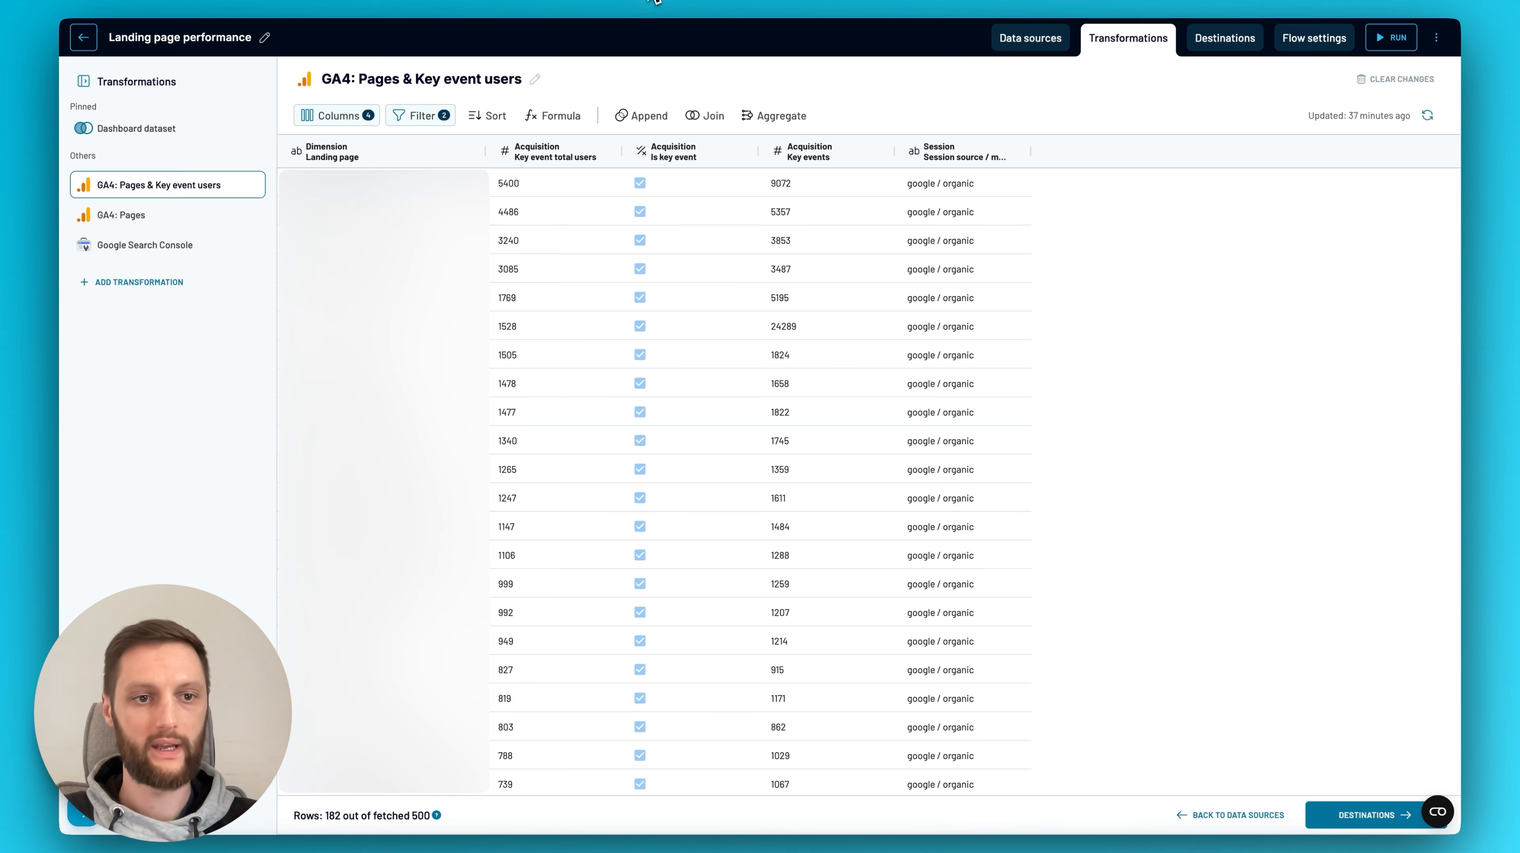
Review how the Dashboard dataset joins its three sources by landing page, and close the join settings unchanged
click(169, 144)
click(688, 123)
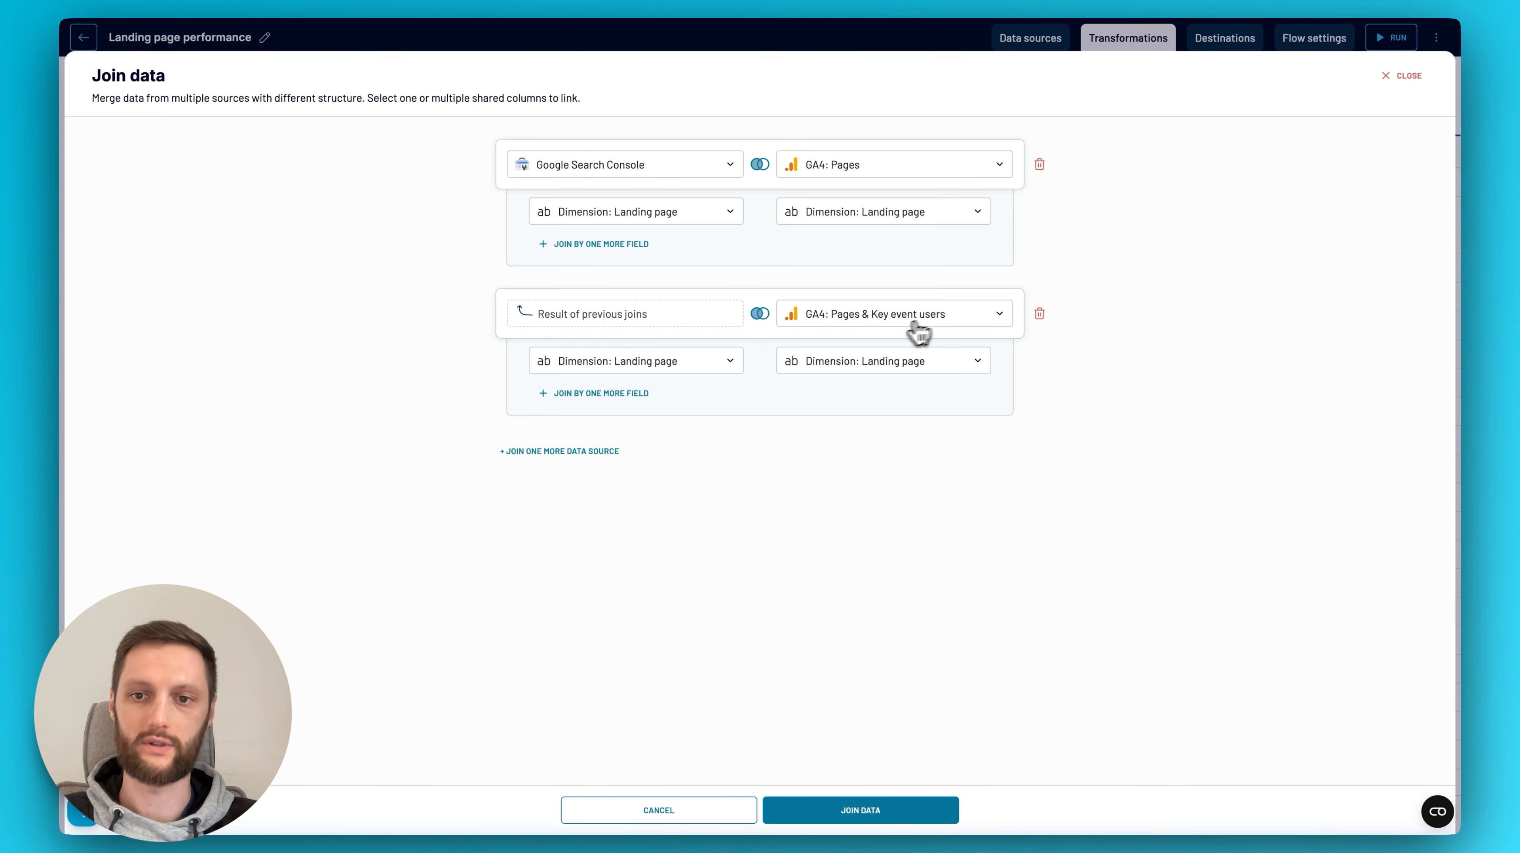
click(1403, 76)
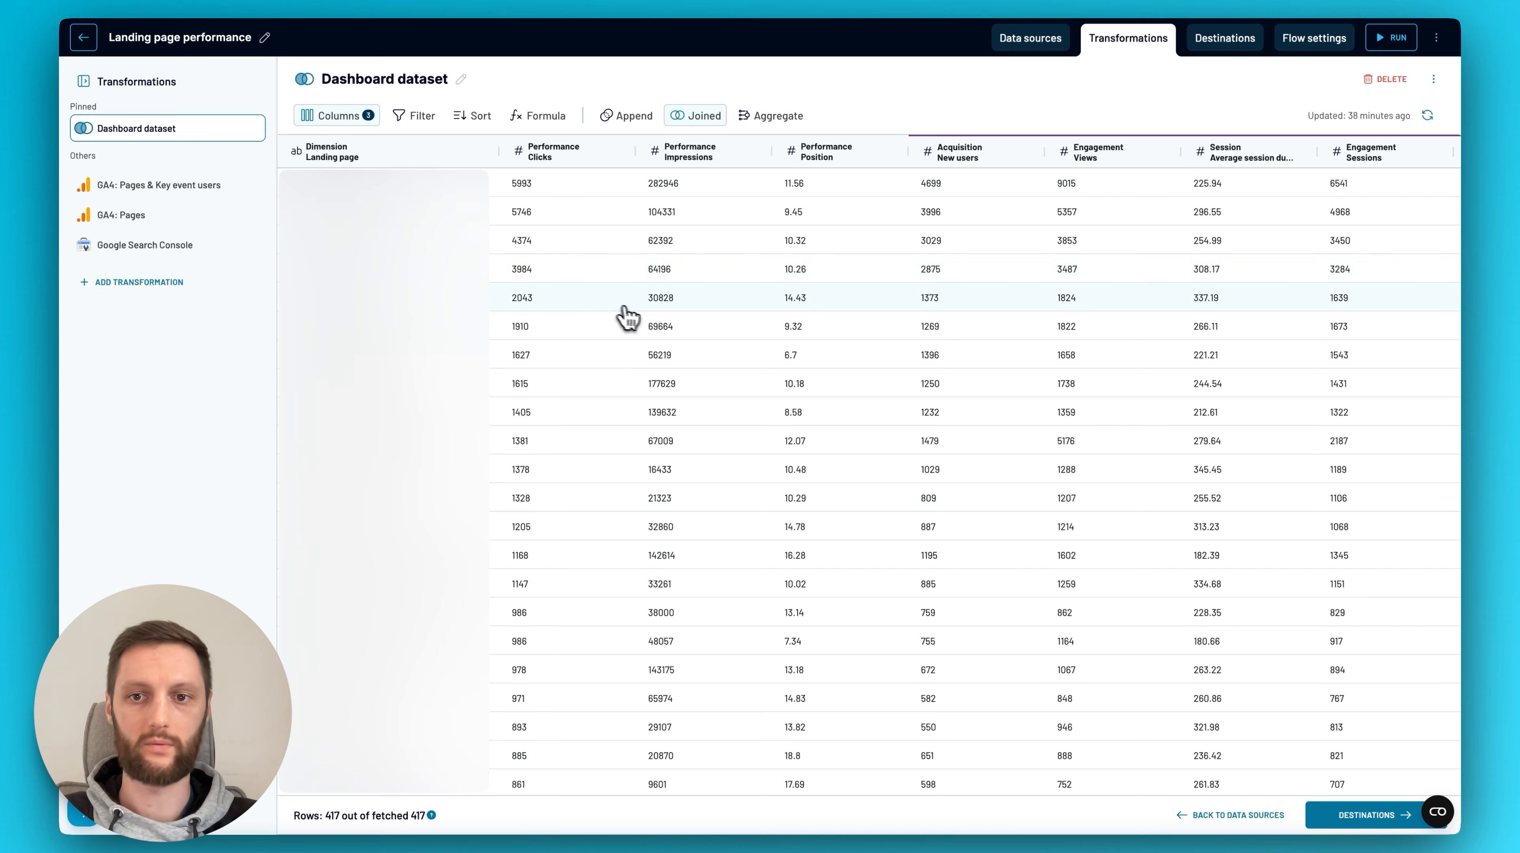
Look through all the joined columns of the Dashboard dataset, from search performance to key events
scroll(624, 316, right, 10)
scroll(859, 321, right, 15)
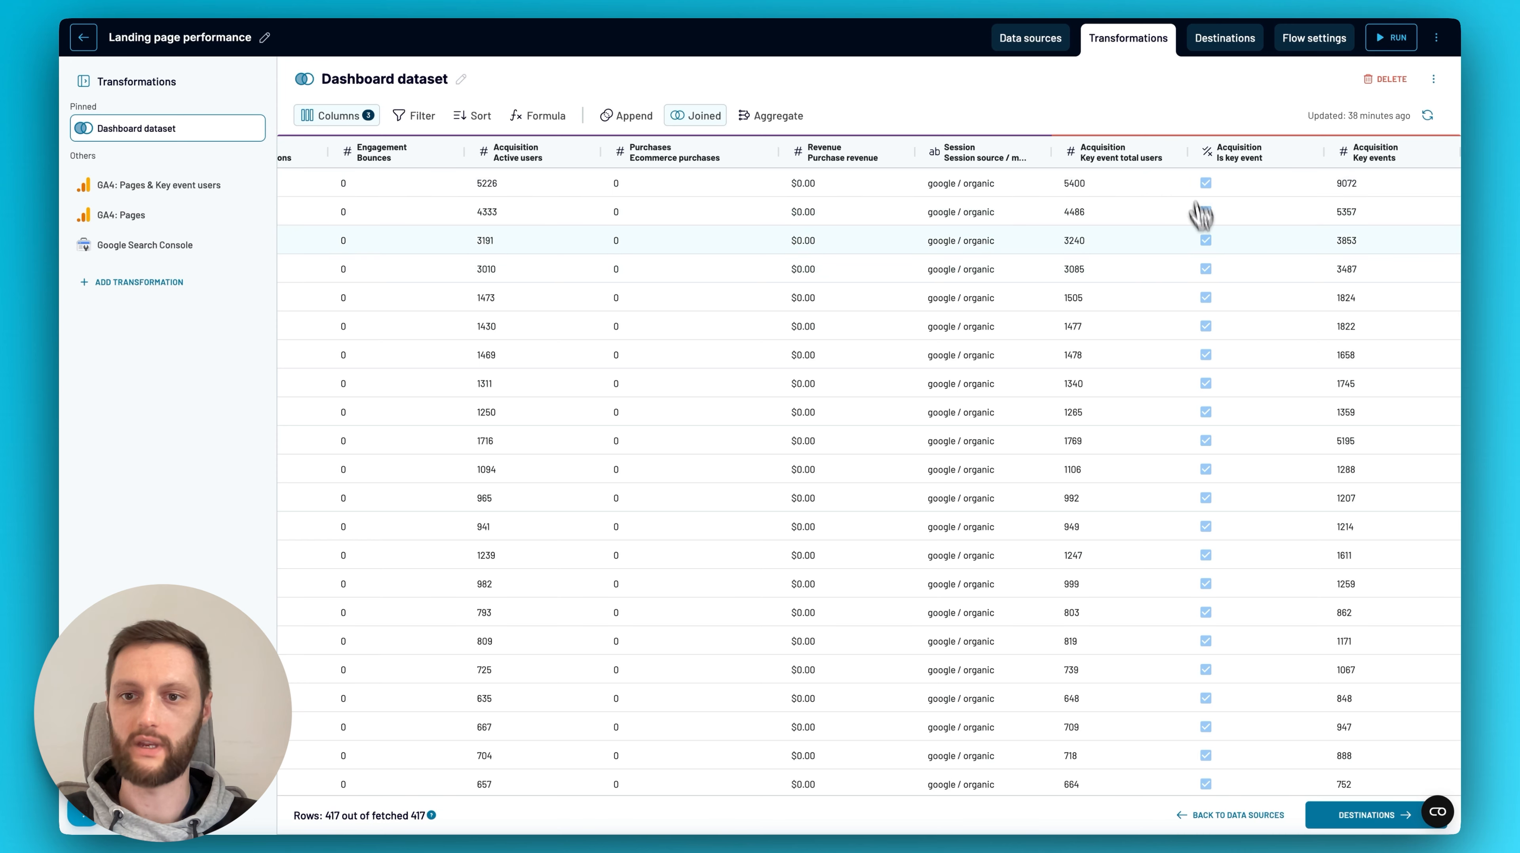
scroll(994, 302, left, 5)
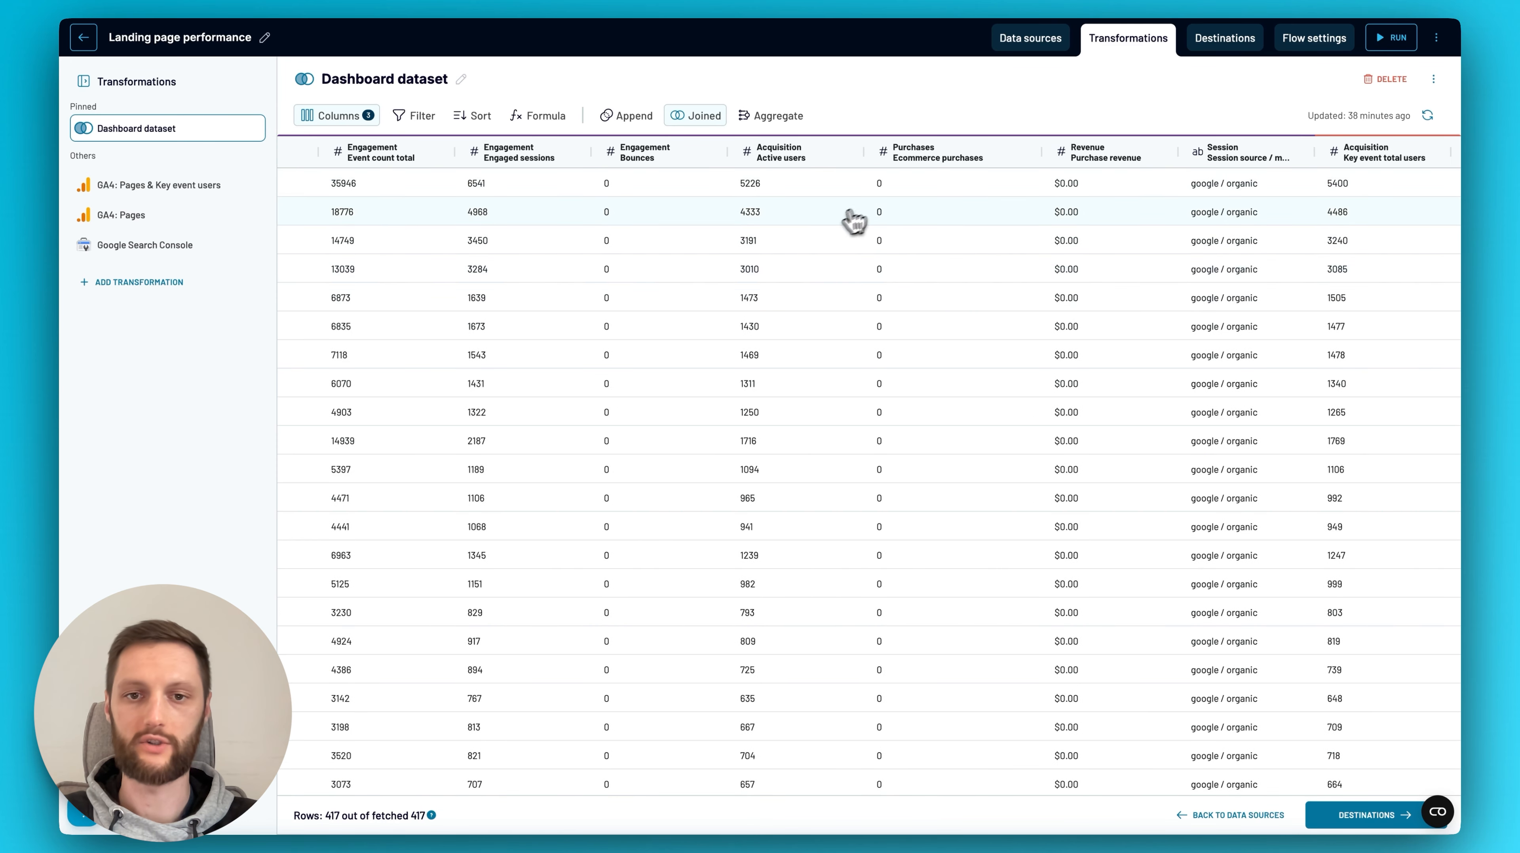
scroll(836, 230, left, 15)
scroll(657, 245, left, 5)
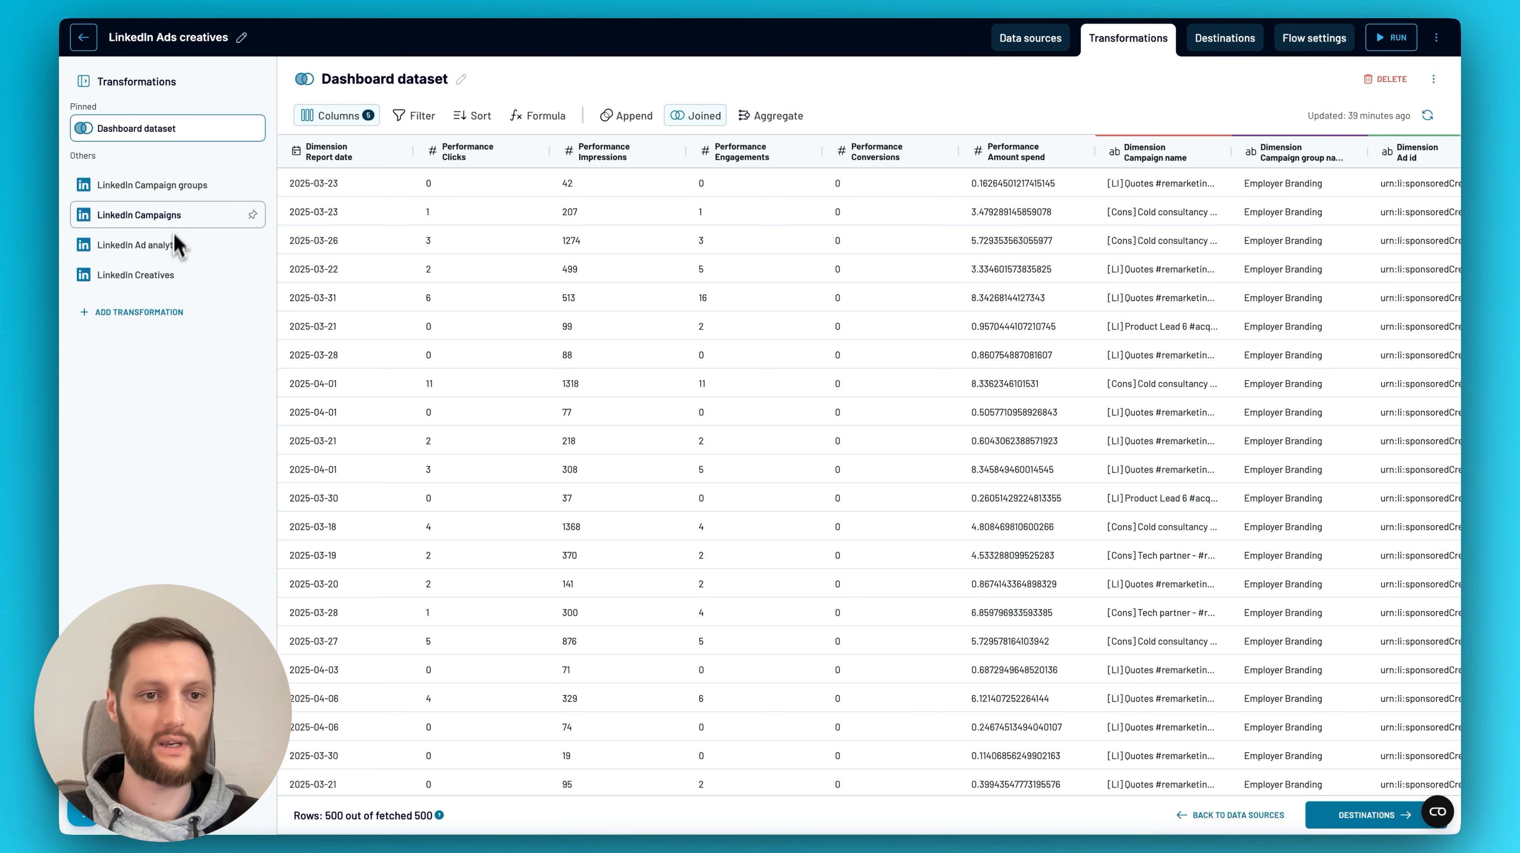
Look over the LinkedIn Ads creatives dashboard in Looker Studio, including its Creative Performance table, and return to the Coupler.io flow
click(1128, 0)
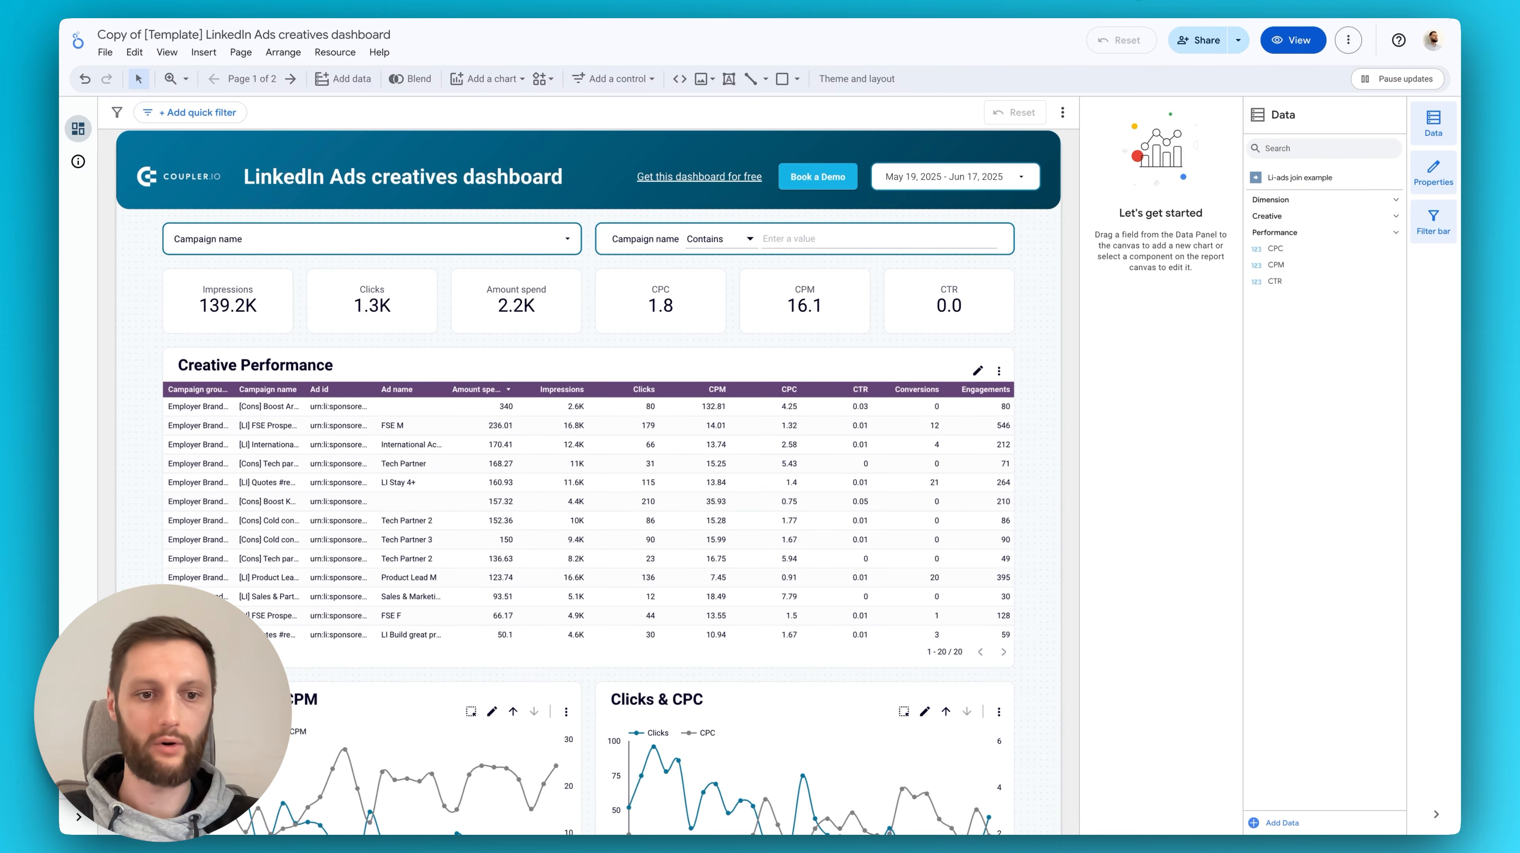
scroll(149, 478, down, 3)
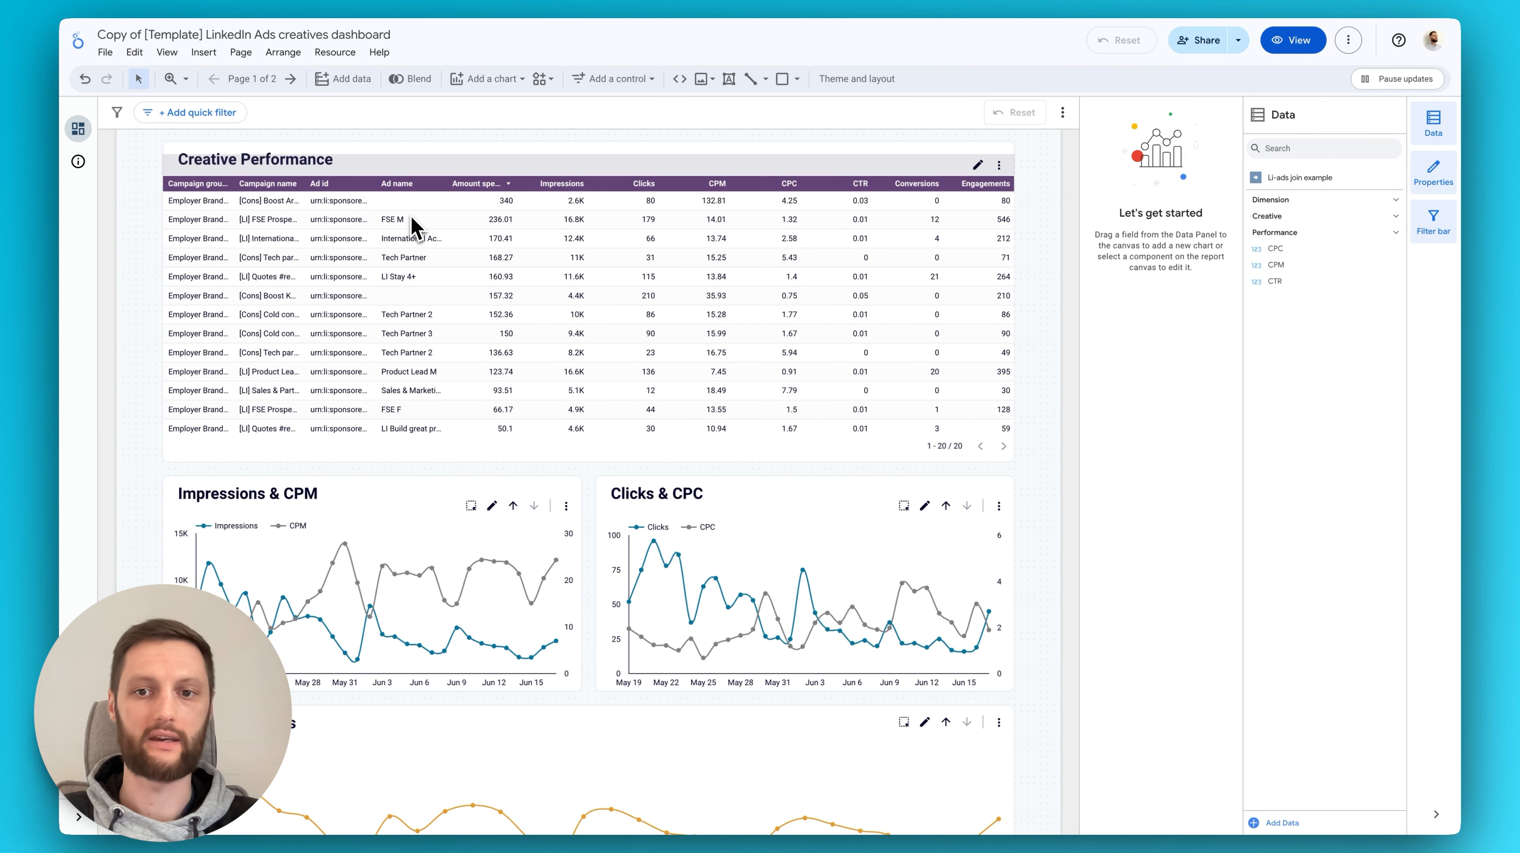
click(974, 0)
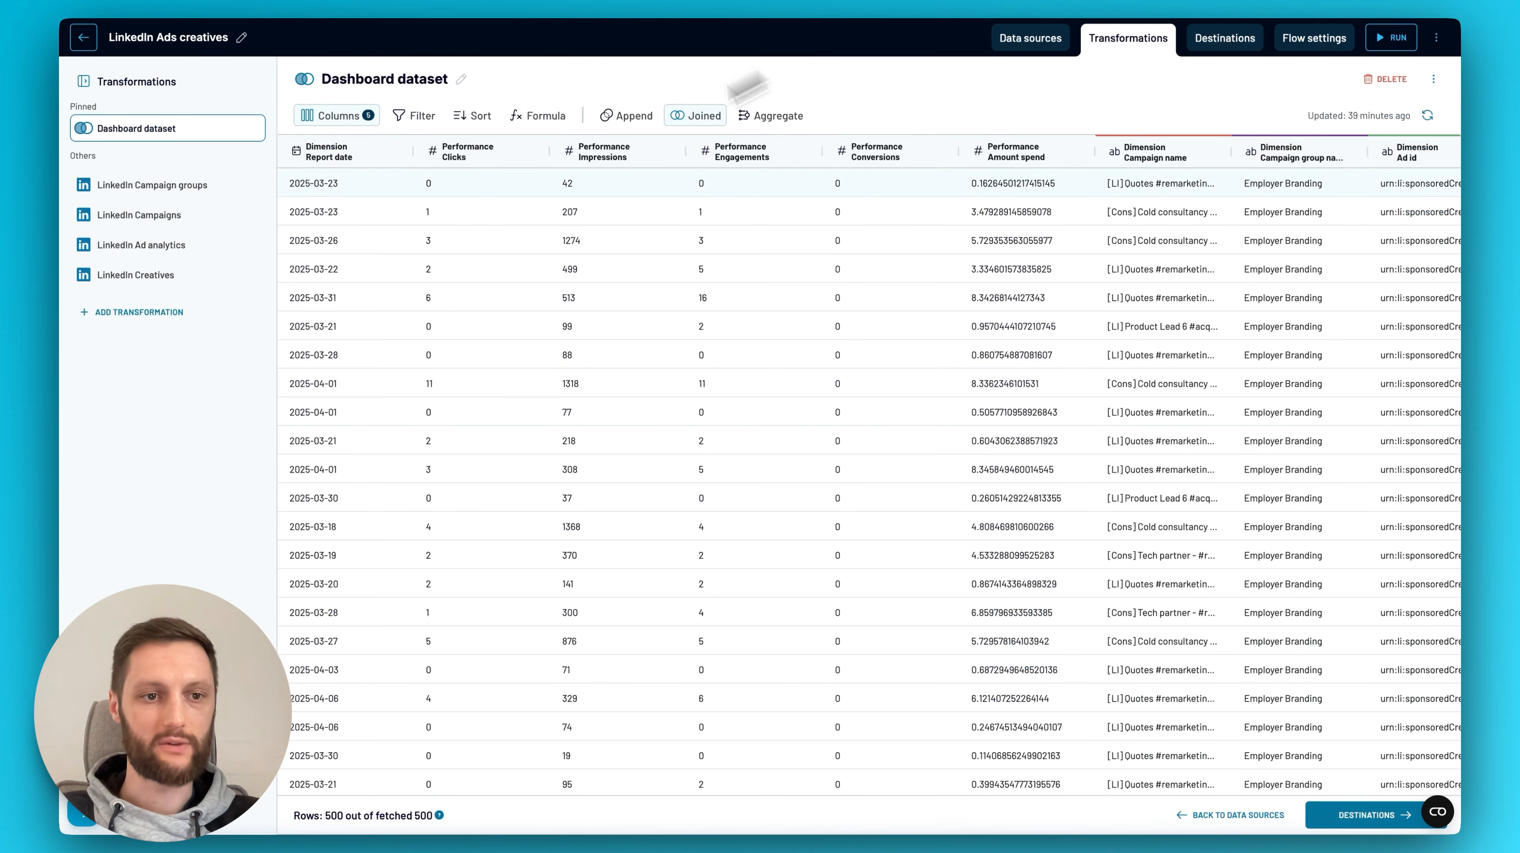
Examine the LinkedIn Ad analytics columns and the metrics and dimensions selected in its source settings, and return to the transformations
click(188, 259)
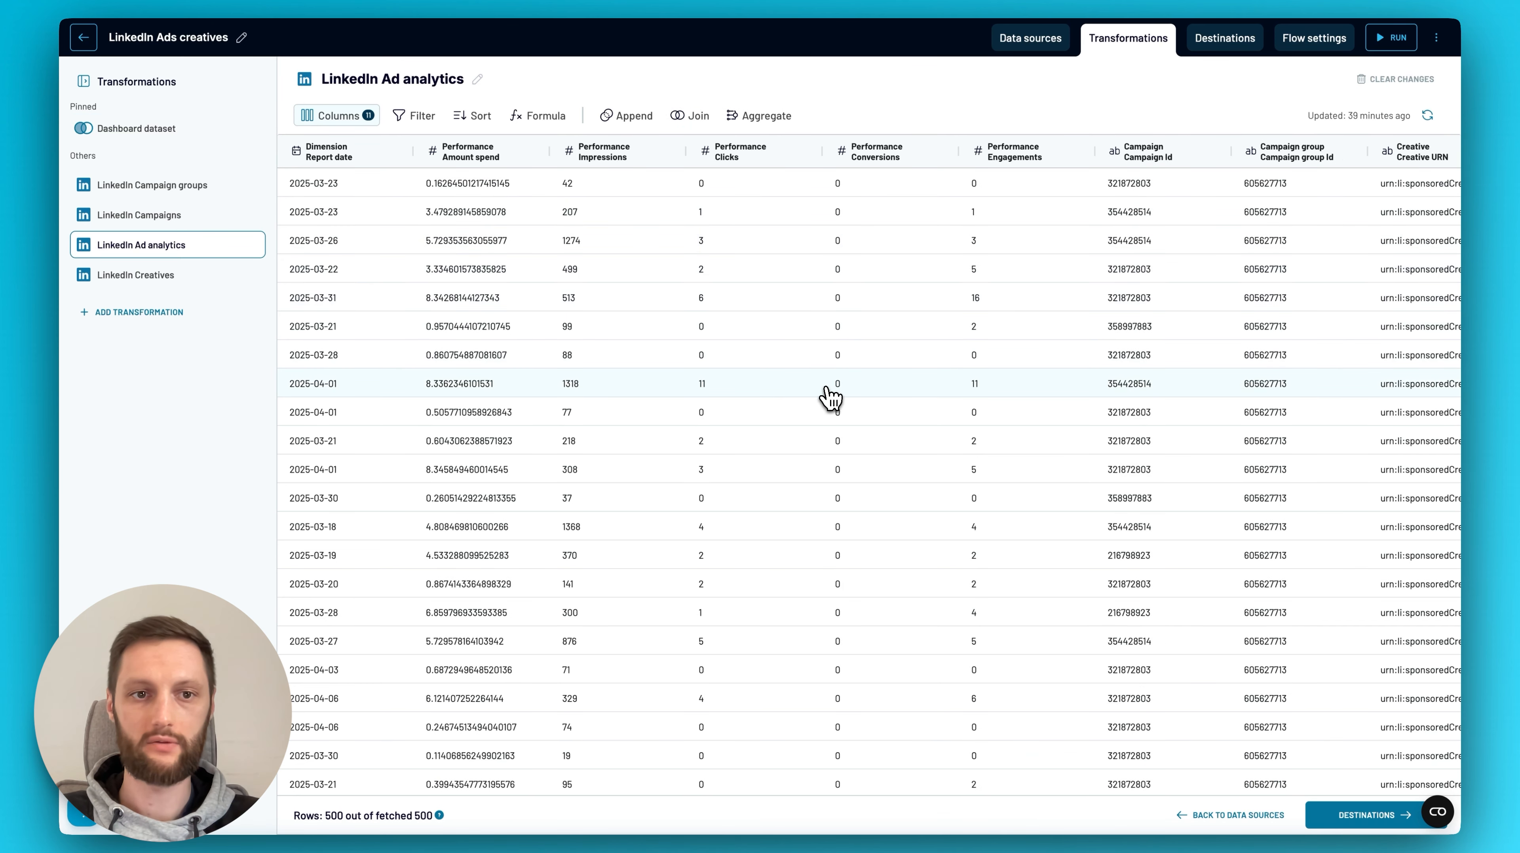
scroll(827, 396, right, 3)
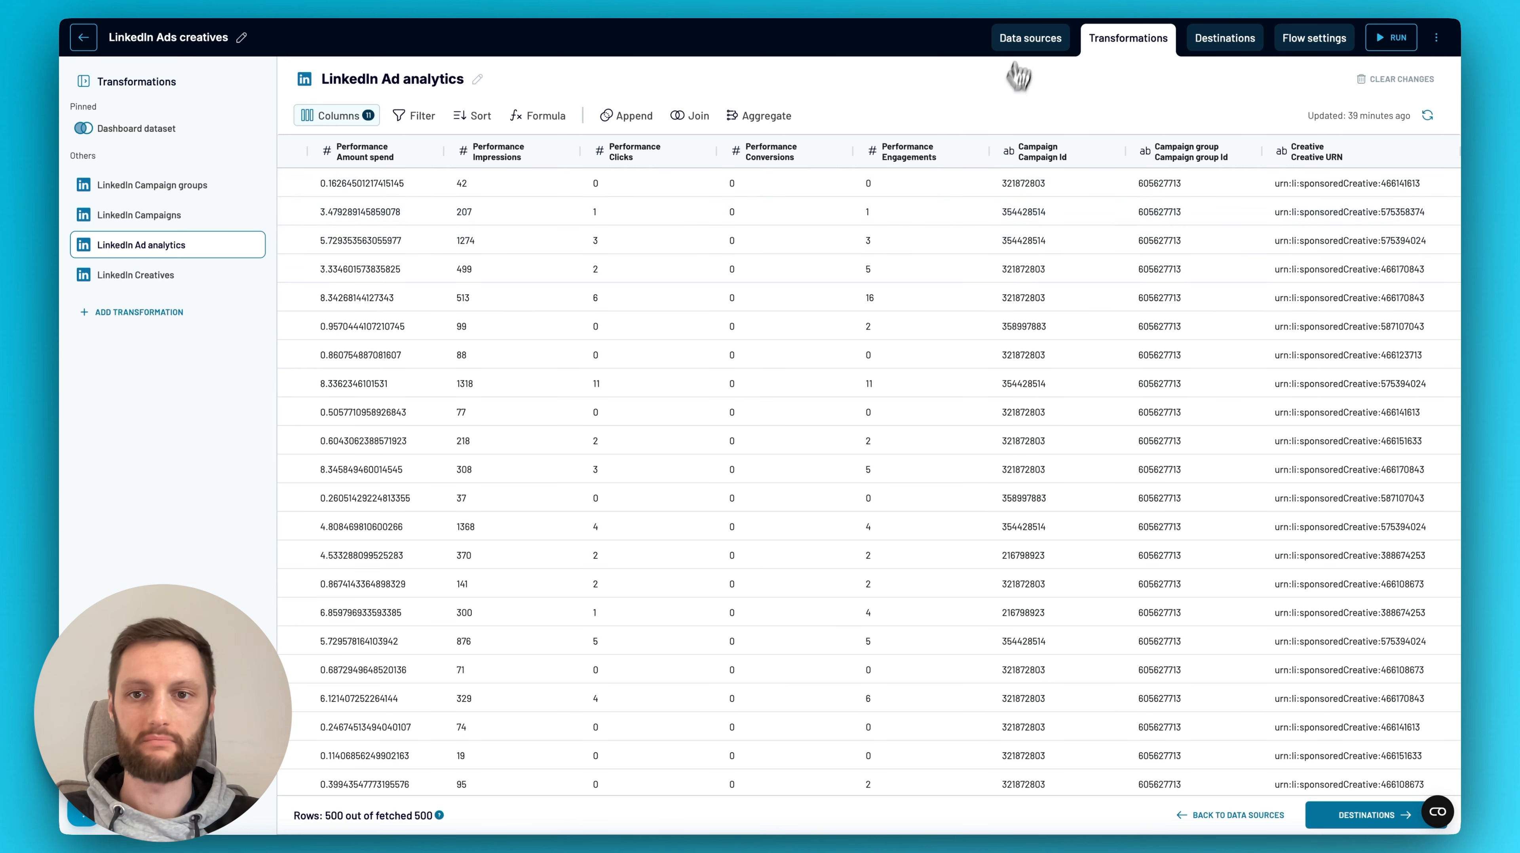
click(1028, 37)
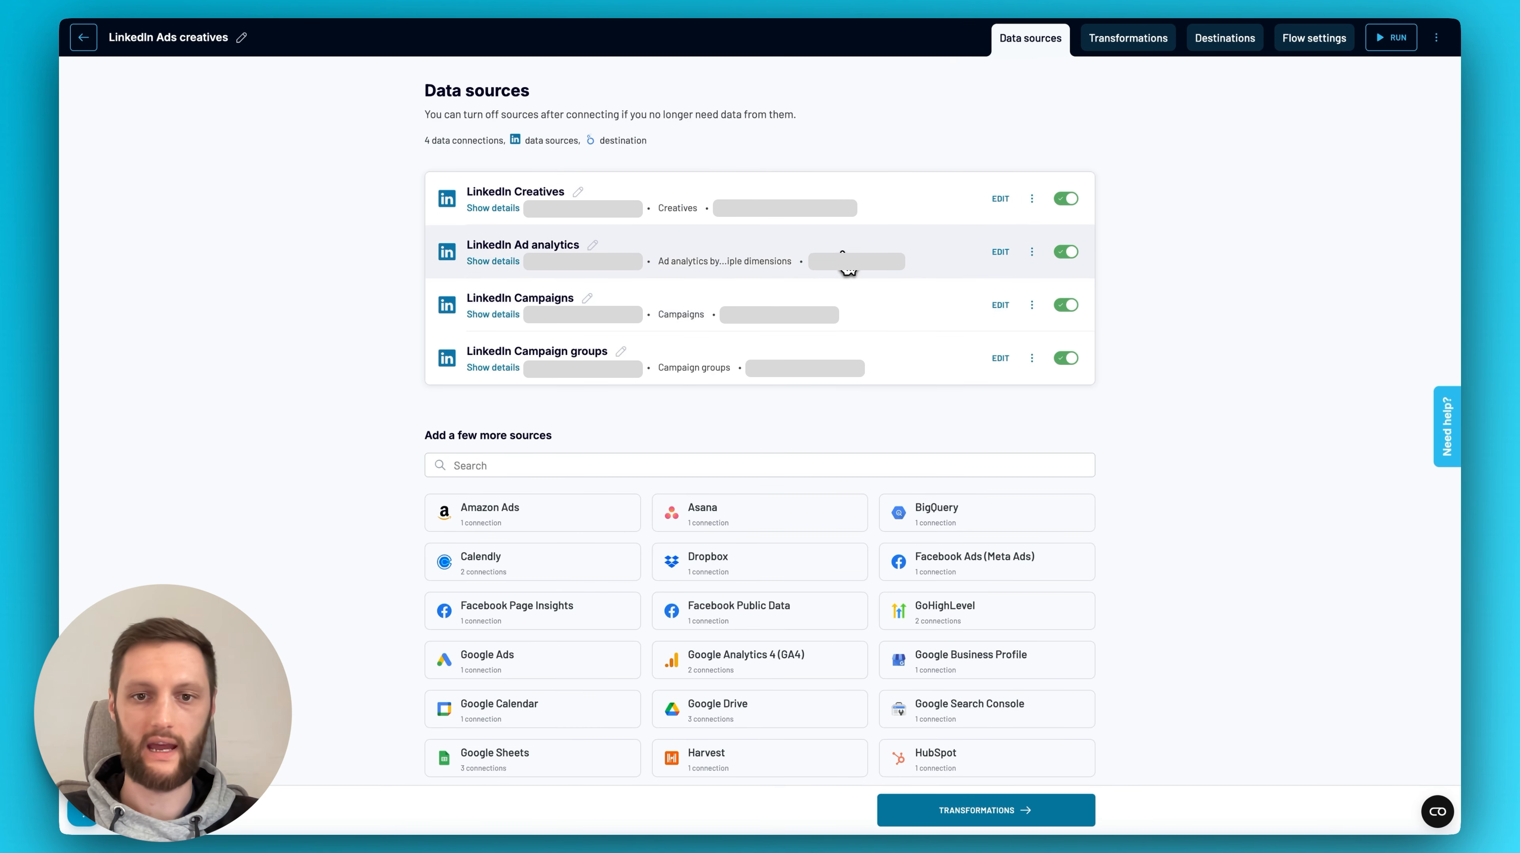
click(847, 263)
click(1164, 443)
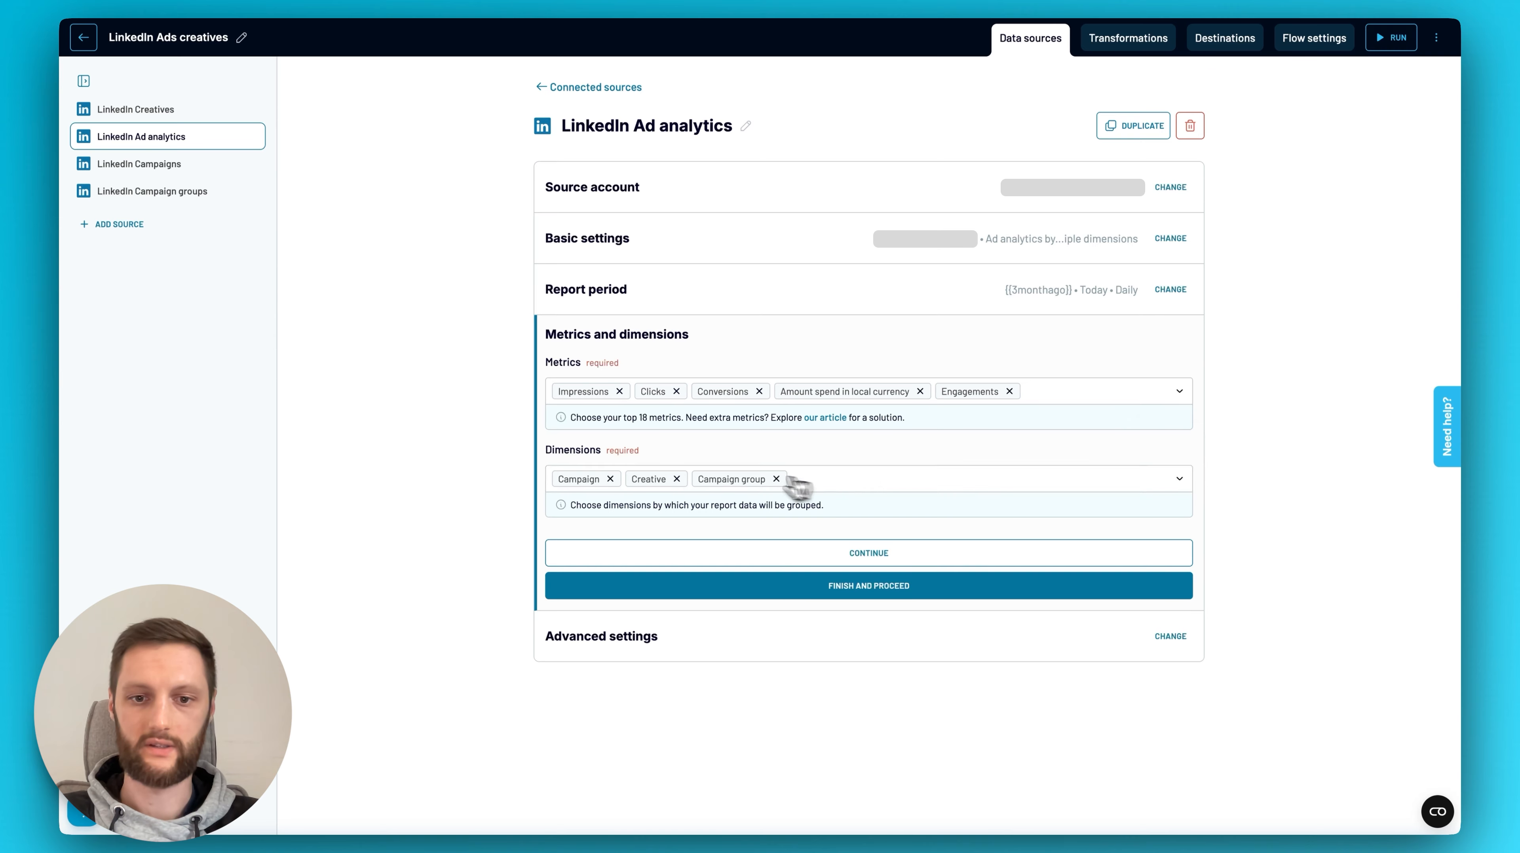
click(1115, 48)
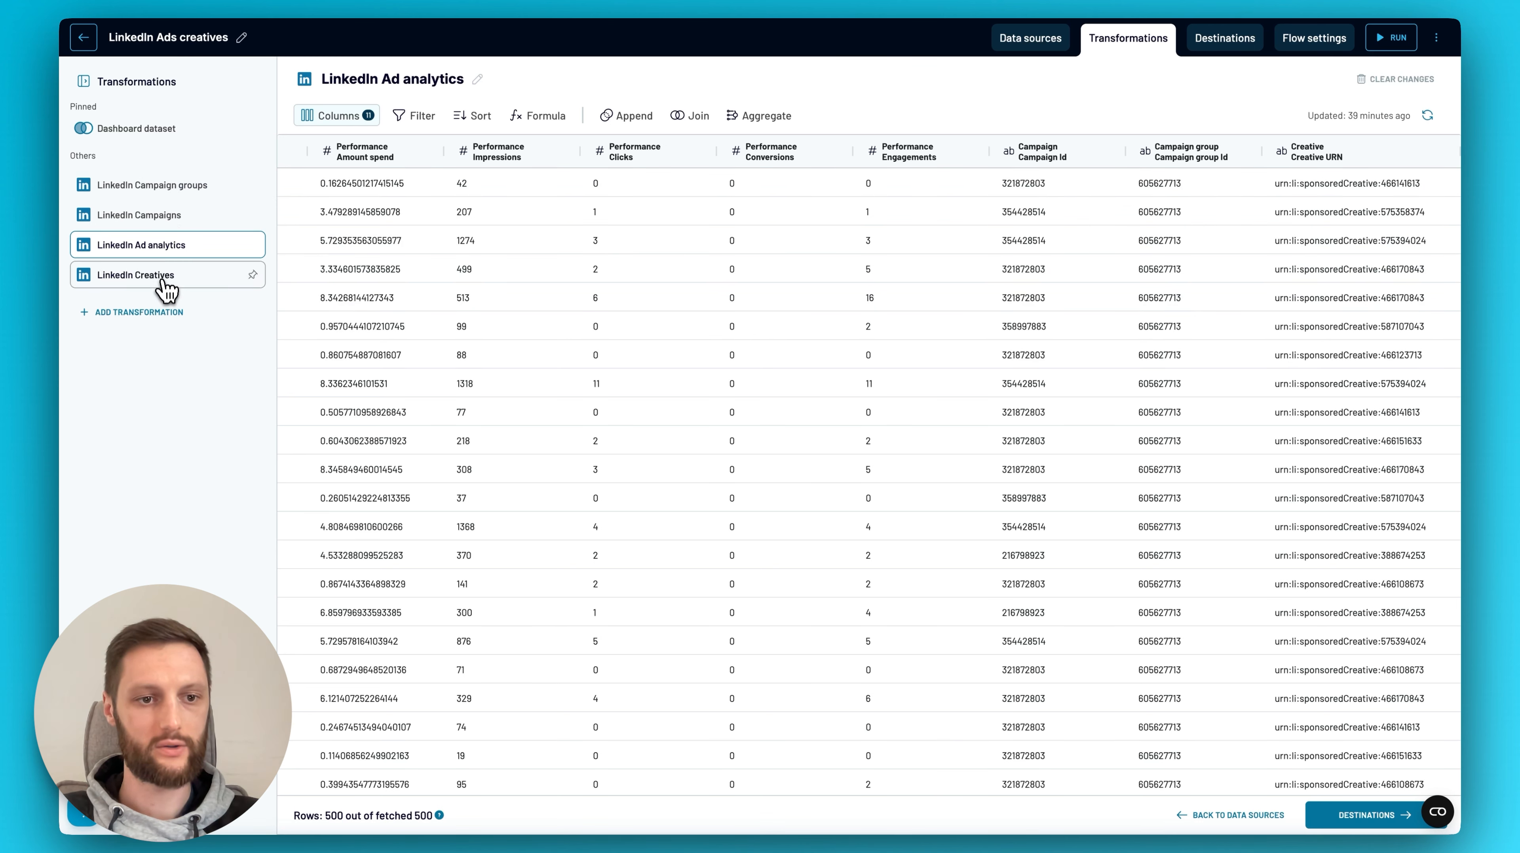
Examine the LinkedIn Campaign groups, Campaigns and Creatives columns, comparing their names and IDs with the ID columns of LinkedIn Ad analytics
click(174, 192)
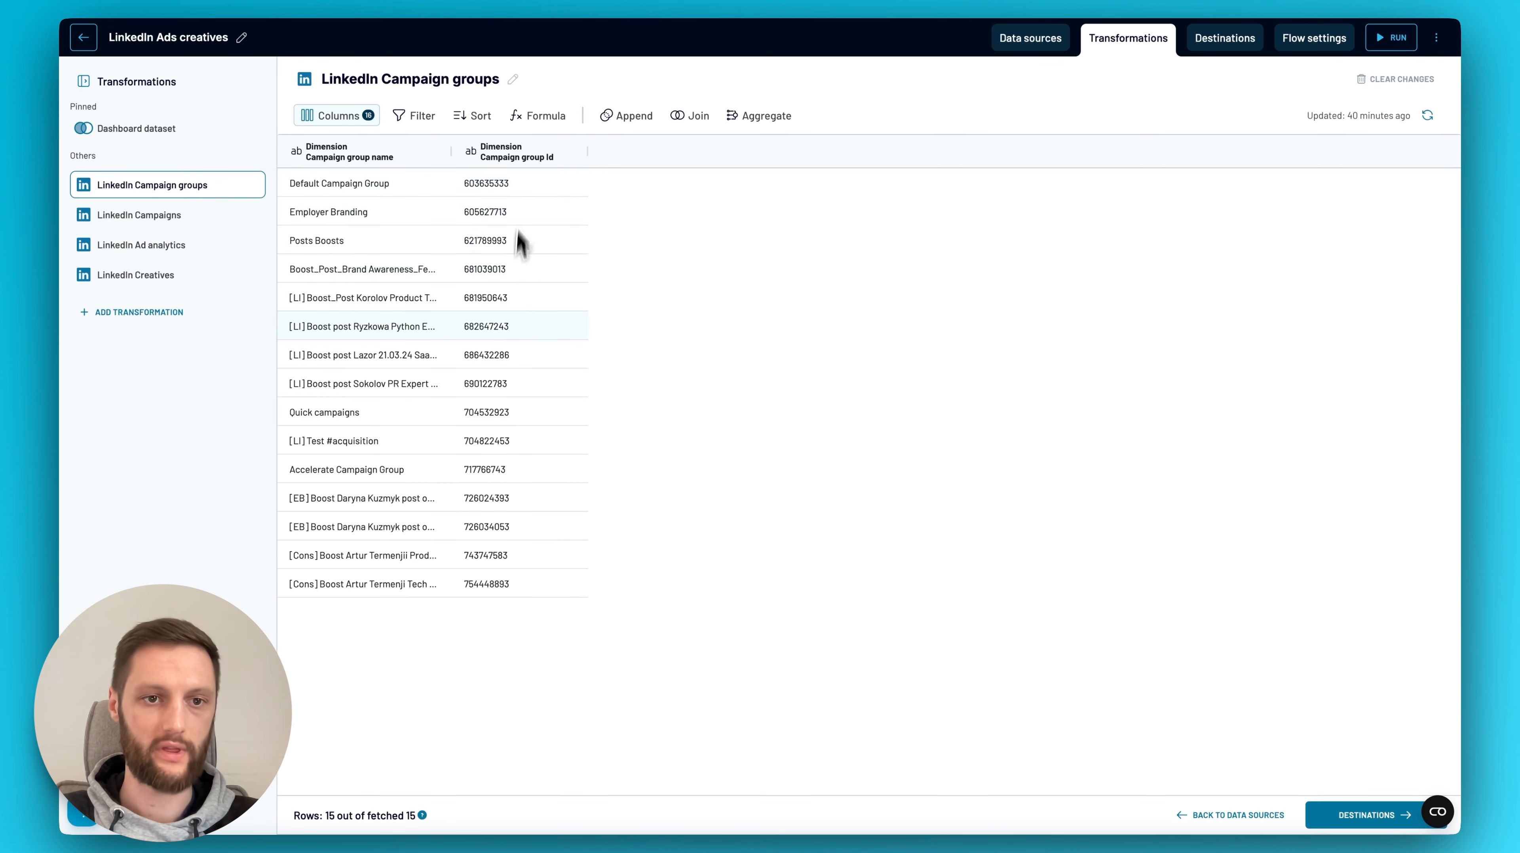
click(181, 218)
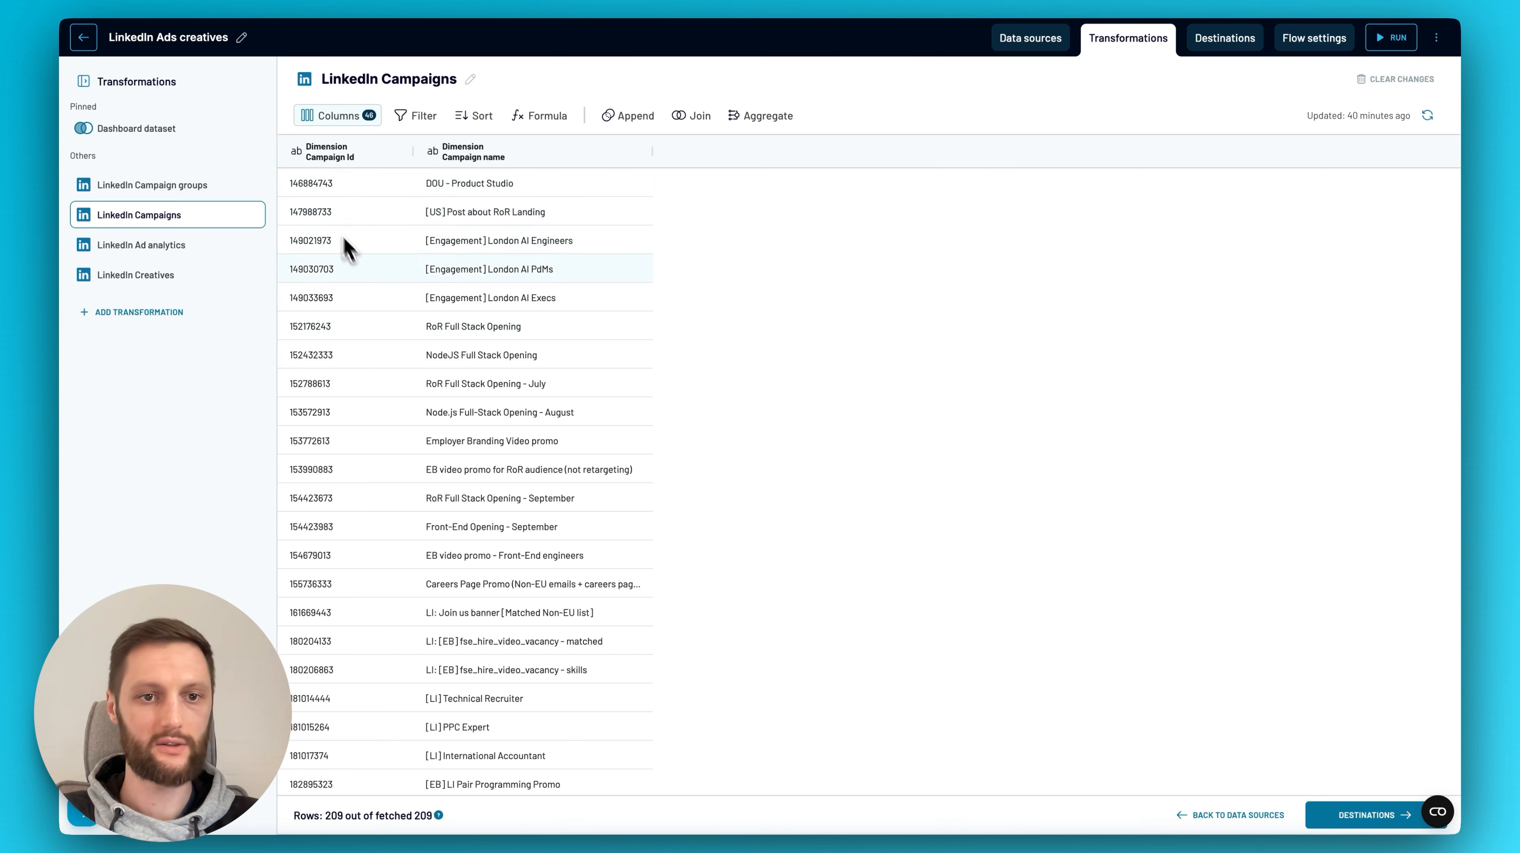
click(149, 281)
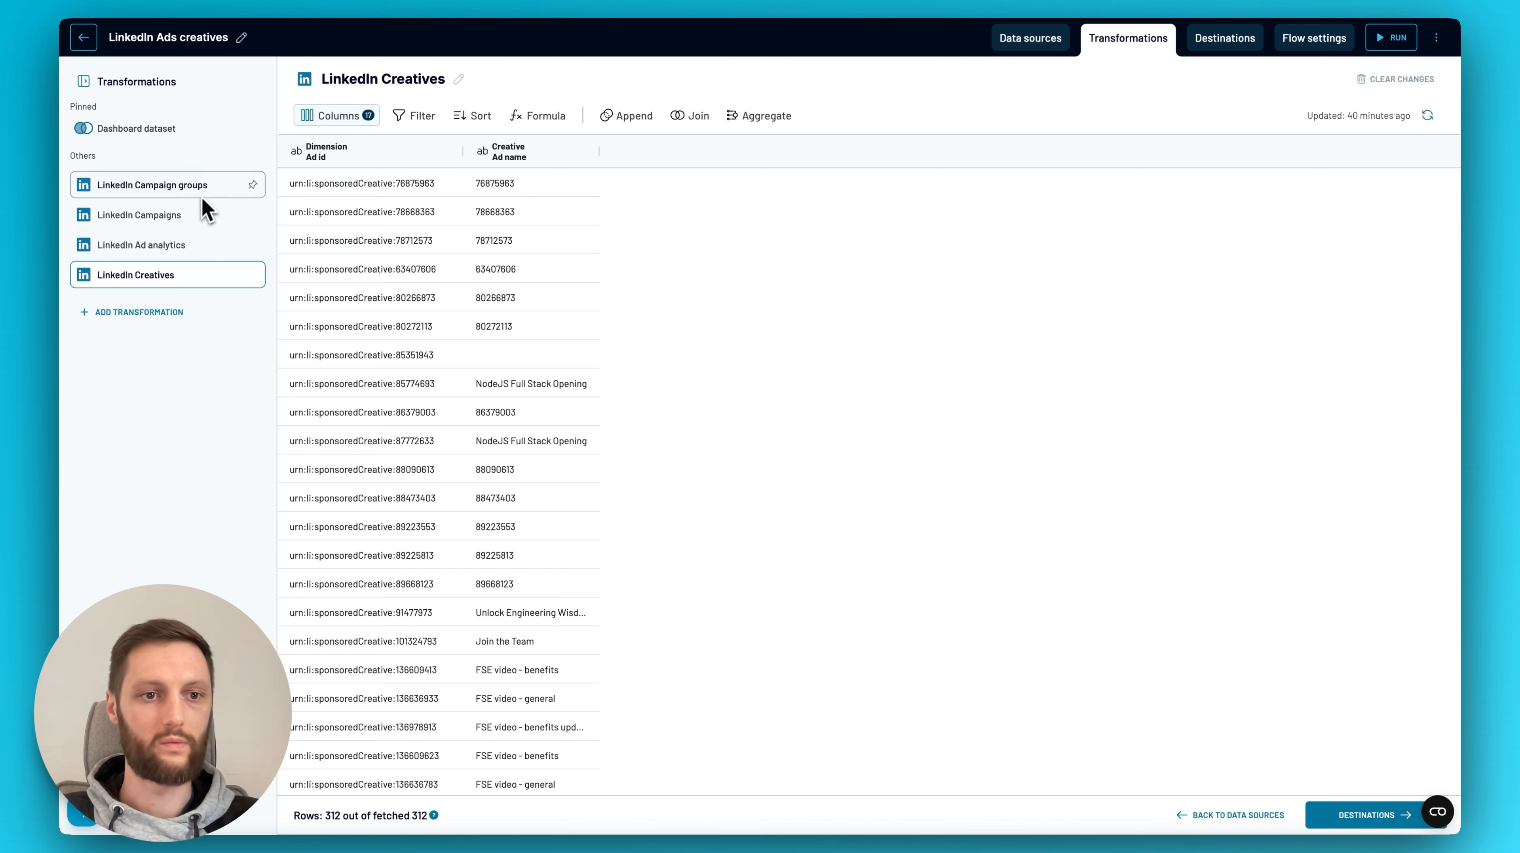
click(179, 190)
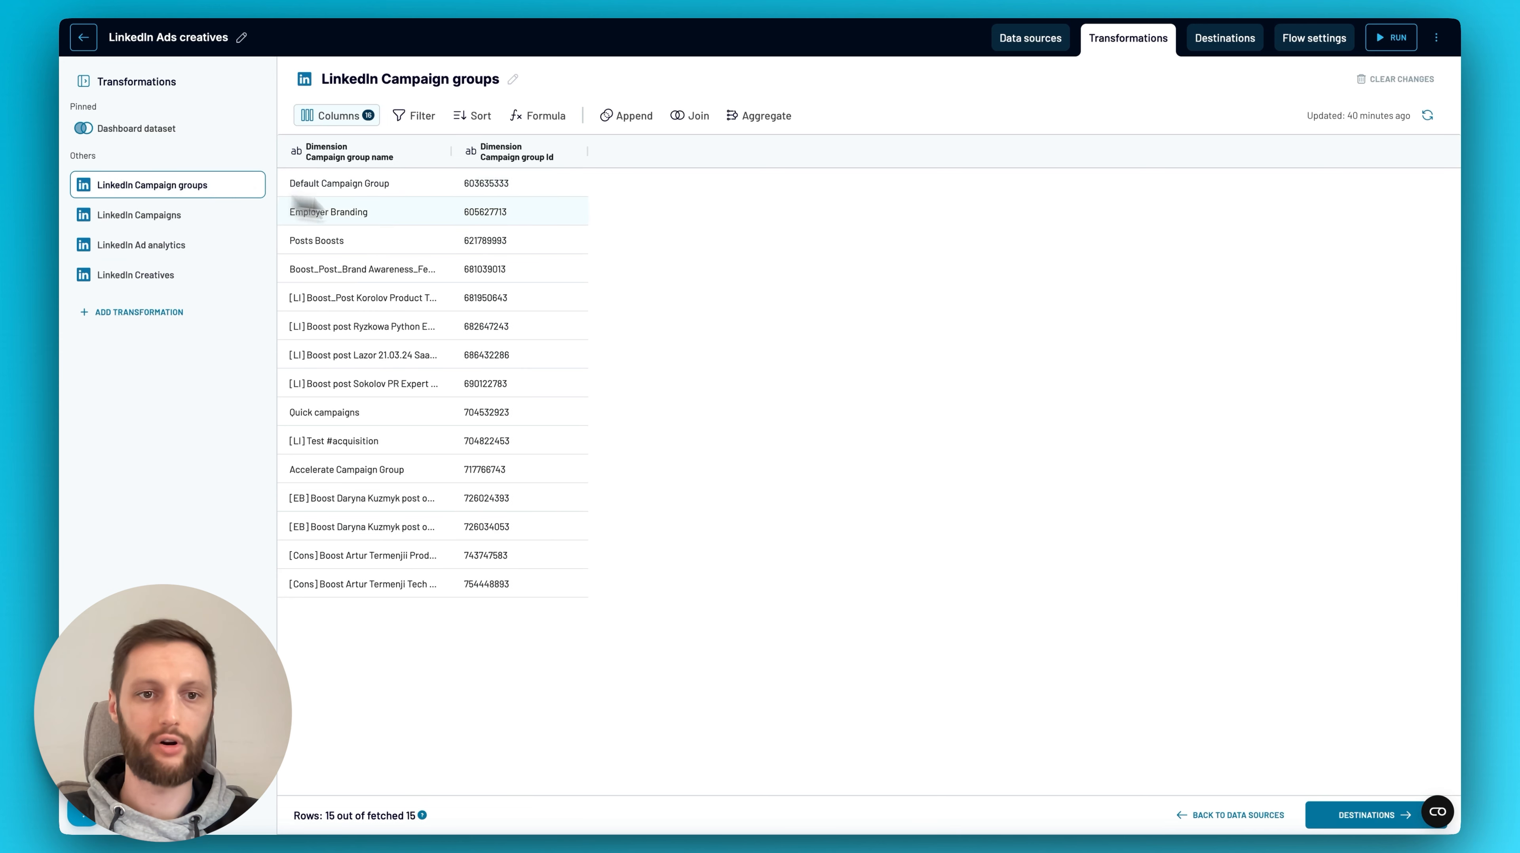
click(205, 249)
scroll(795, 337, right, 3)
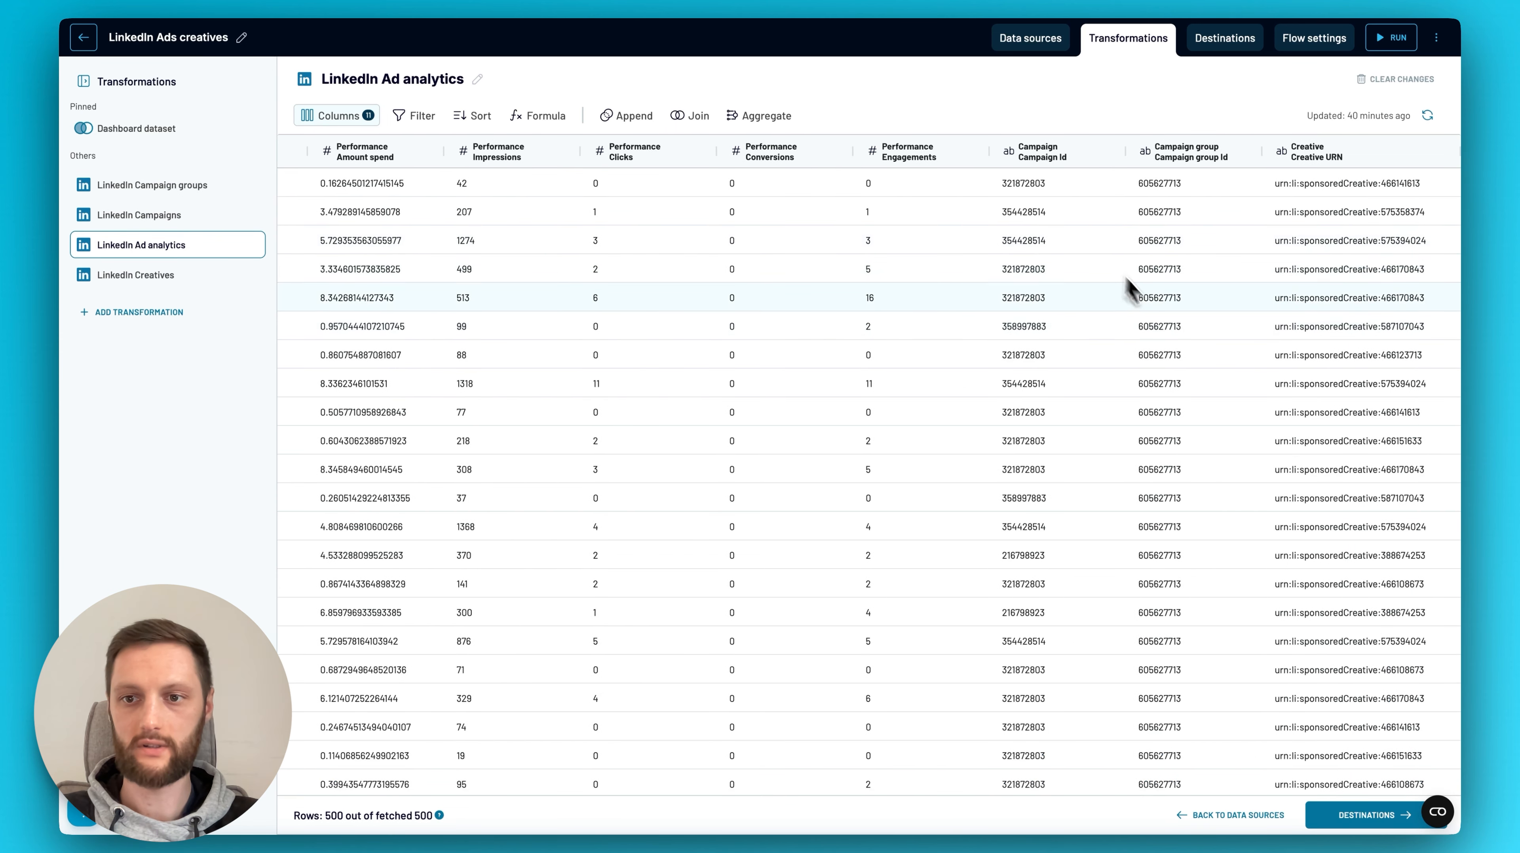
Review how the Dashboard dataset joins the four LinkedIn sources by ID, close the join settings unchanged, and look through the joined columns
click(171, 131)
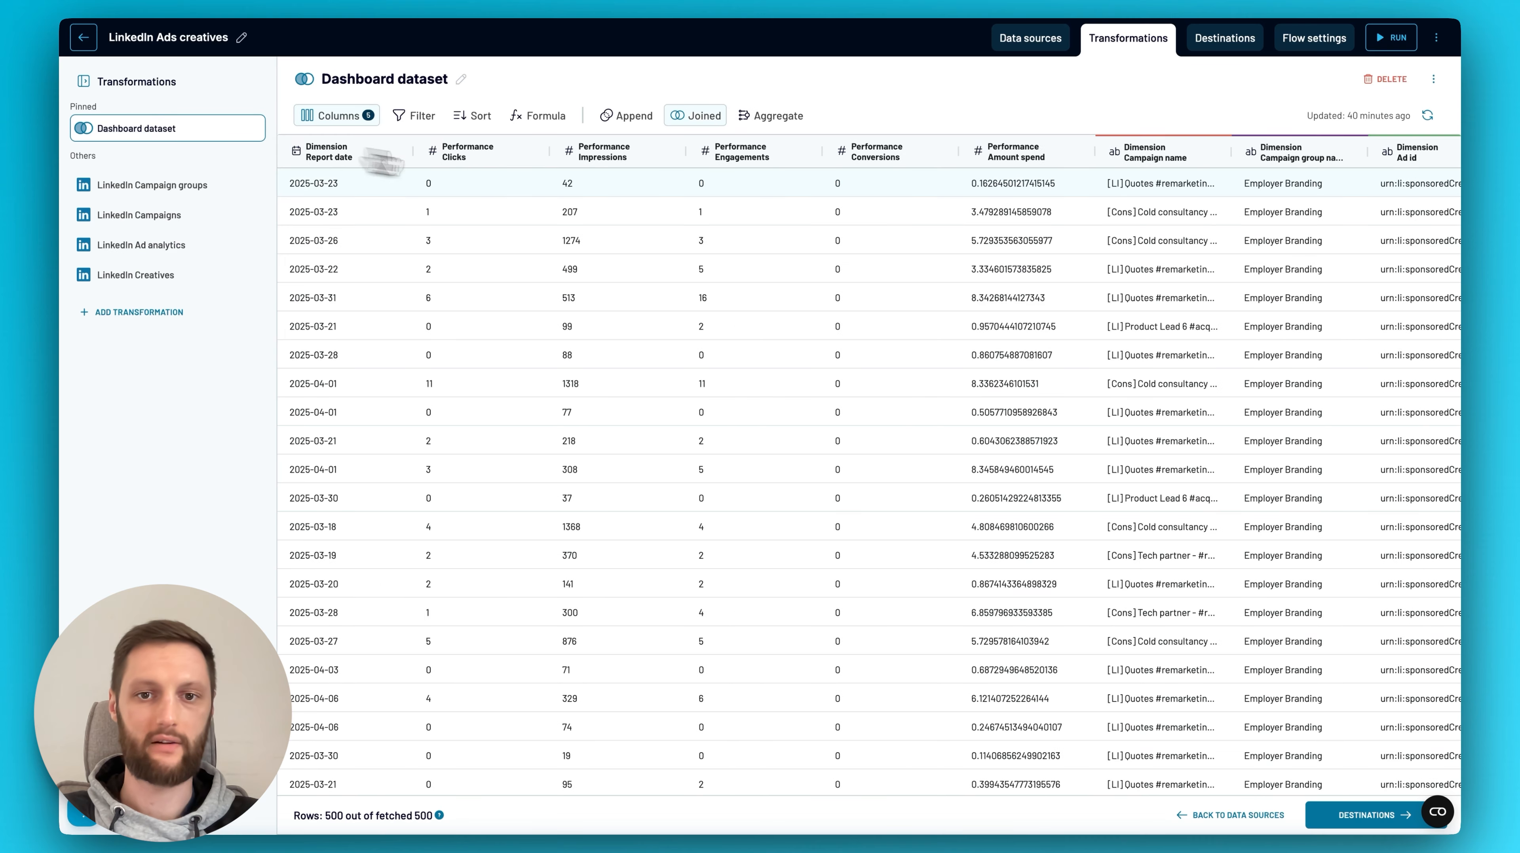
click(696, 116)
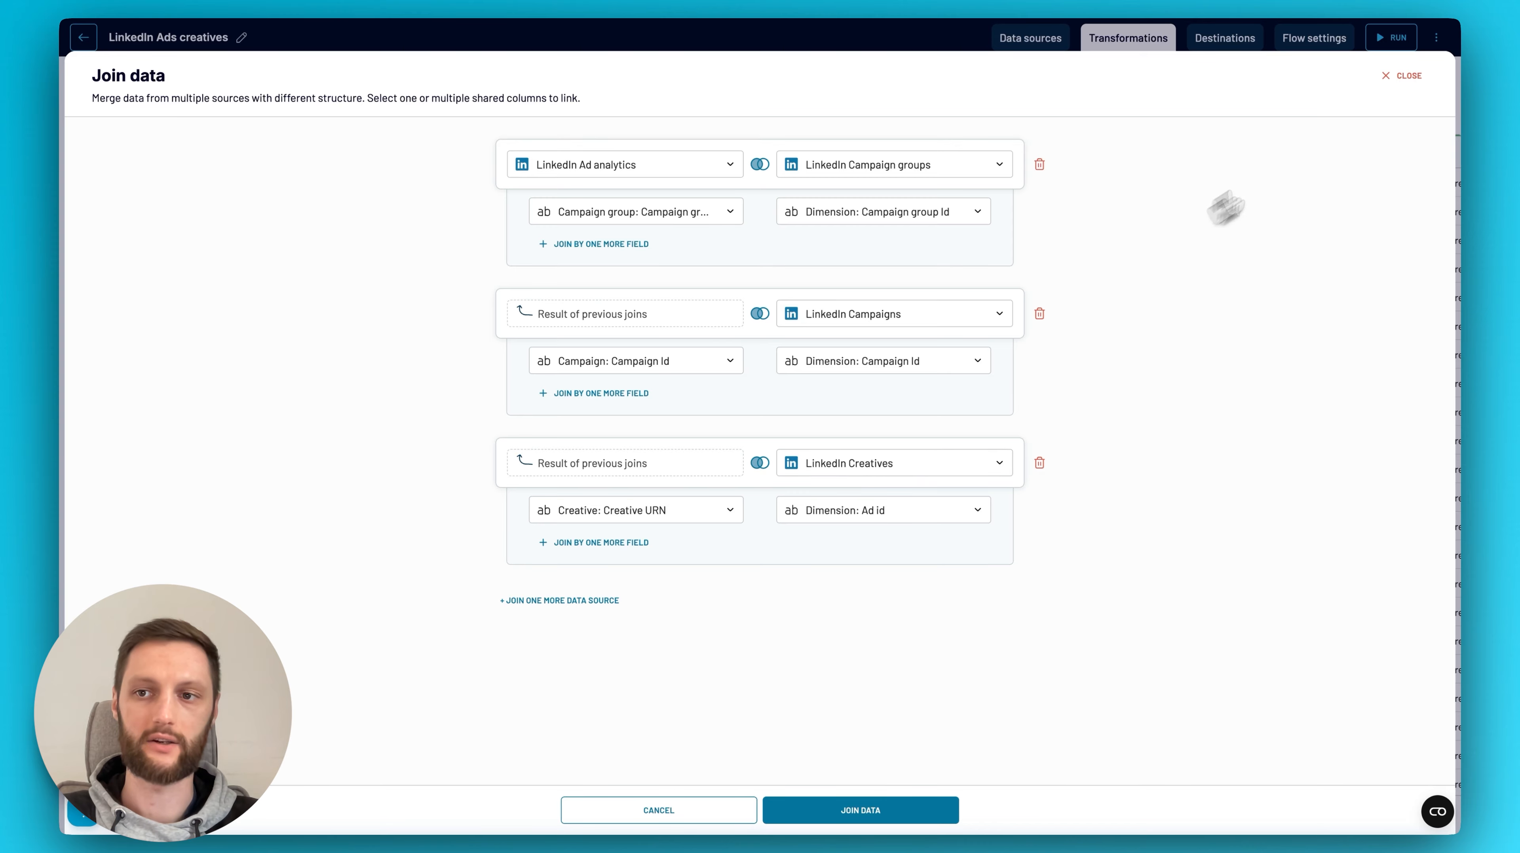
click(1400, 76)
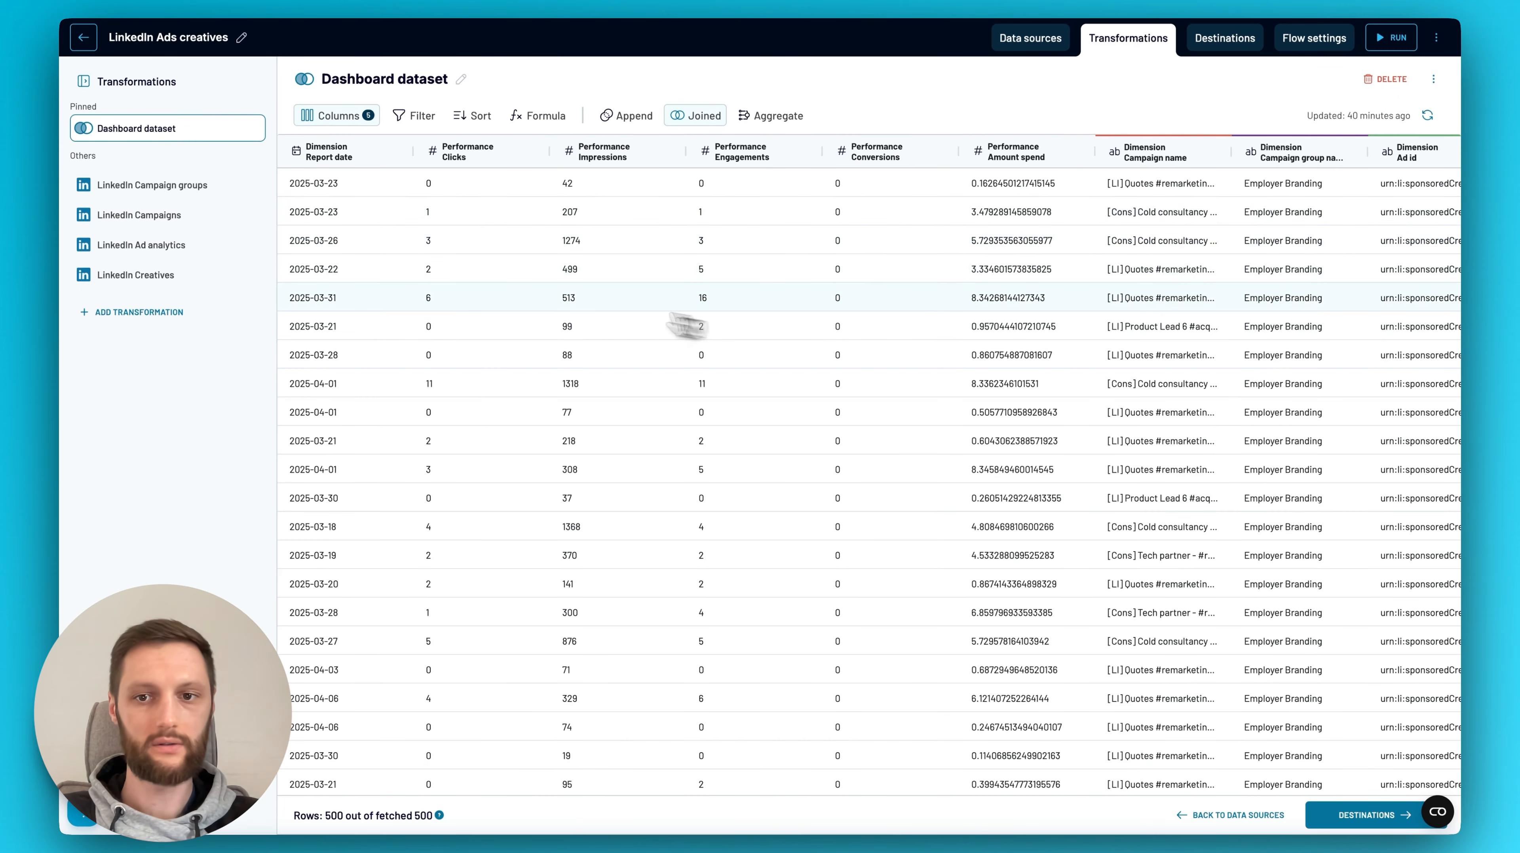
scroll(885, 310, right, 3)
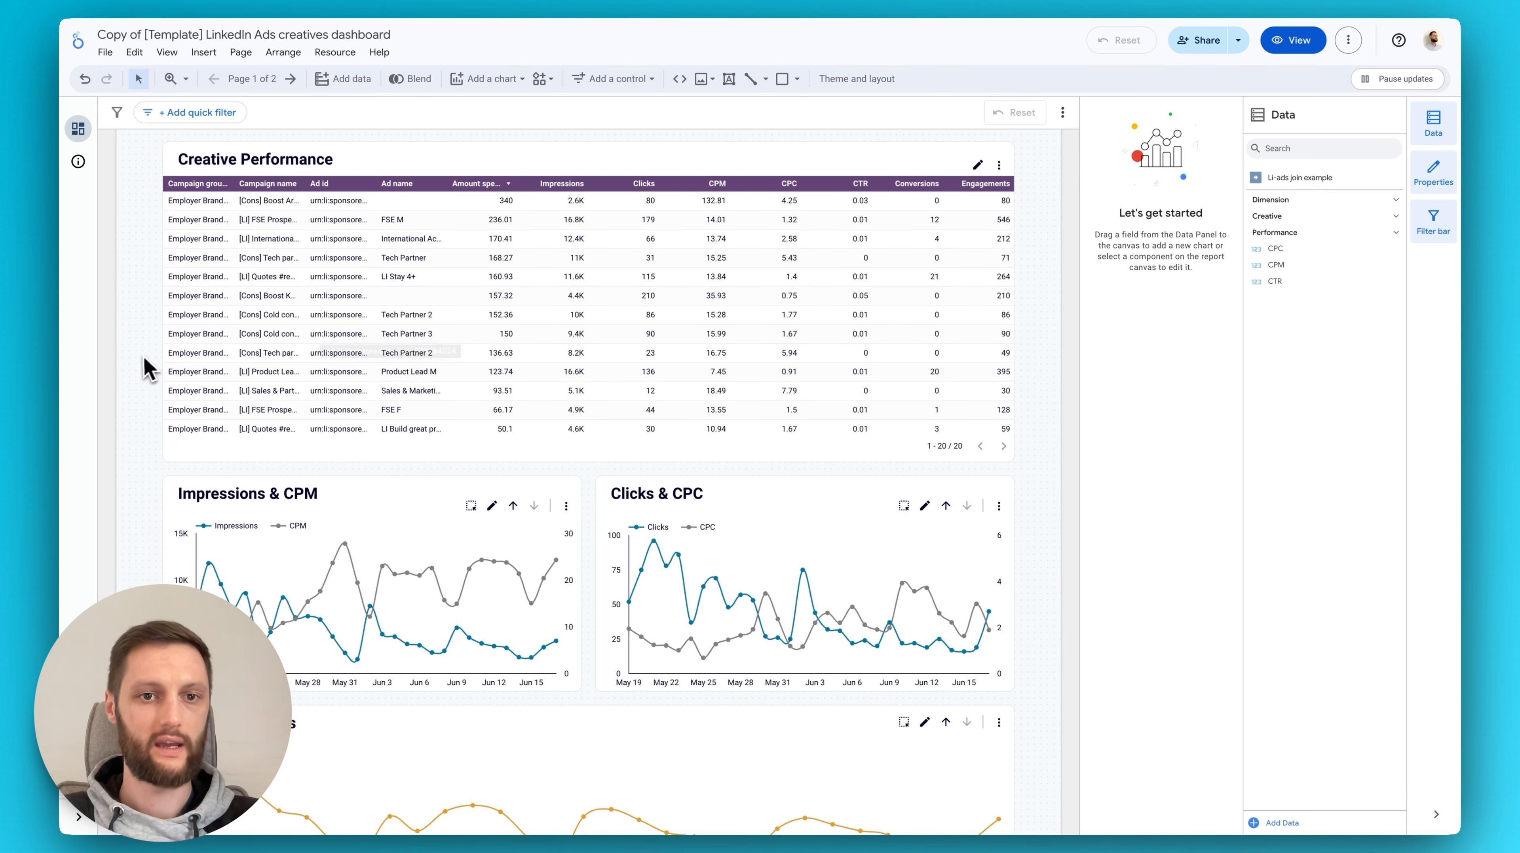
Look over the LinkedIn Ads creatives dashboard's filters, summary metrics and Creative Performance table in Looker Studio
scroll(142, 363, up, 4)
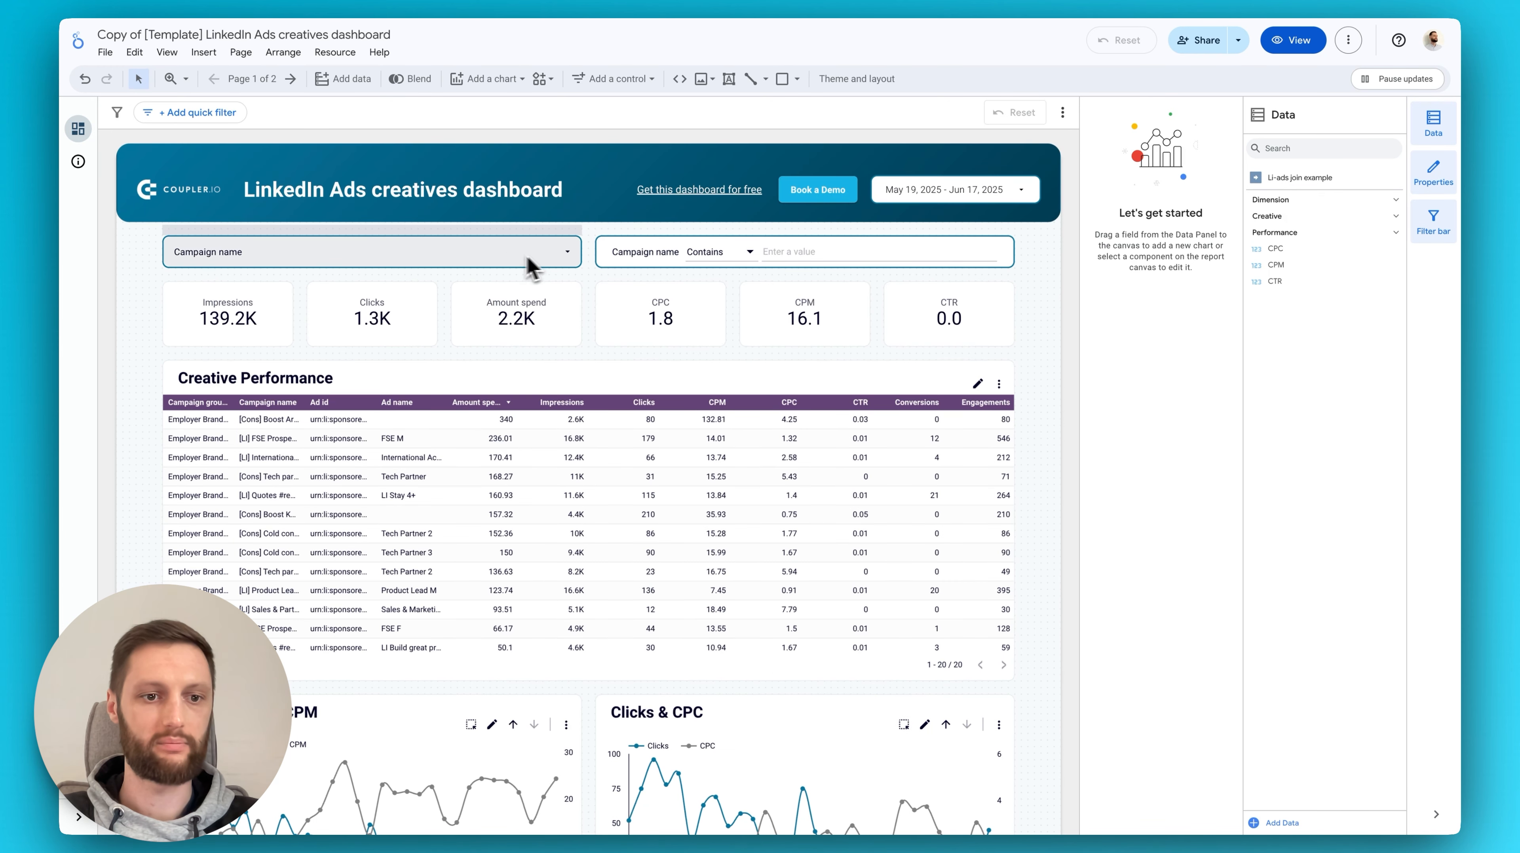
scroll(143, 454, down, 1)
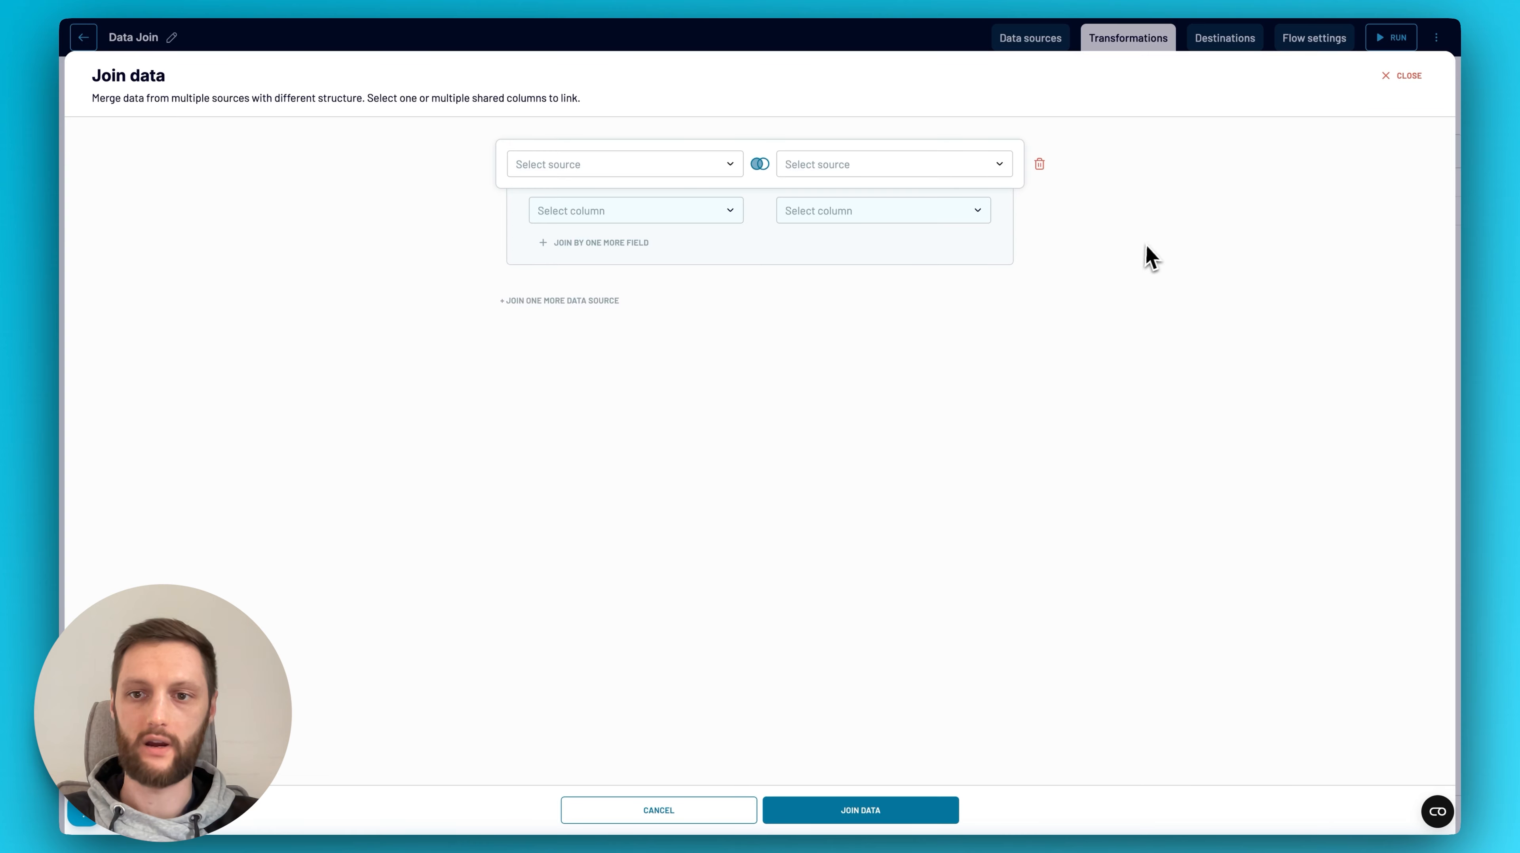
Cancel the empty join in the Coupler.io Data Join flow and view the available data transformation types
click(657, 814)
mouse_move(813, 294)
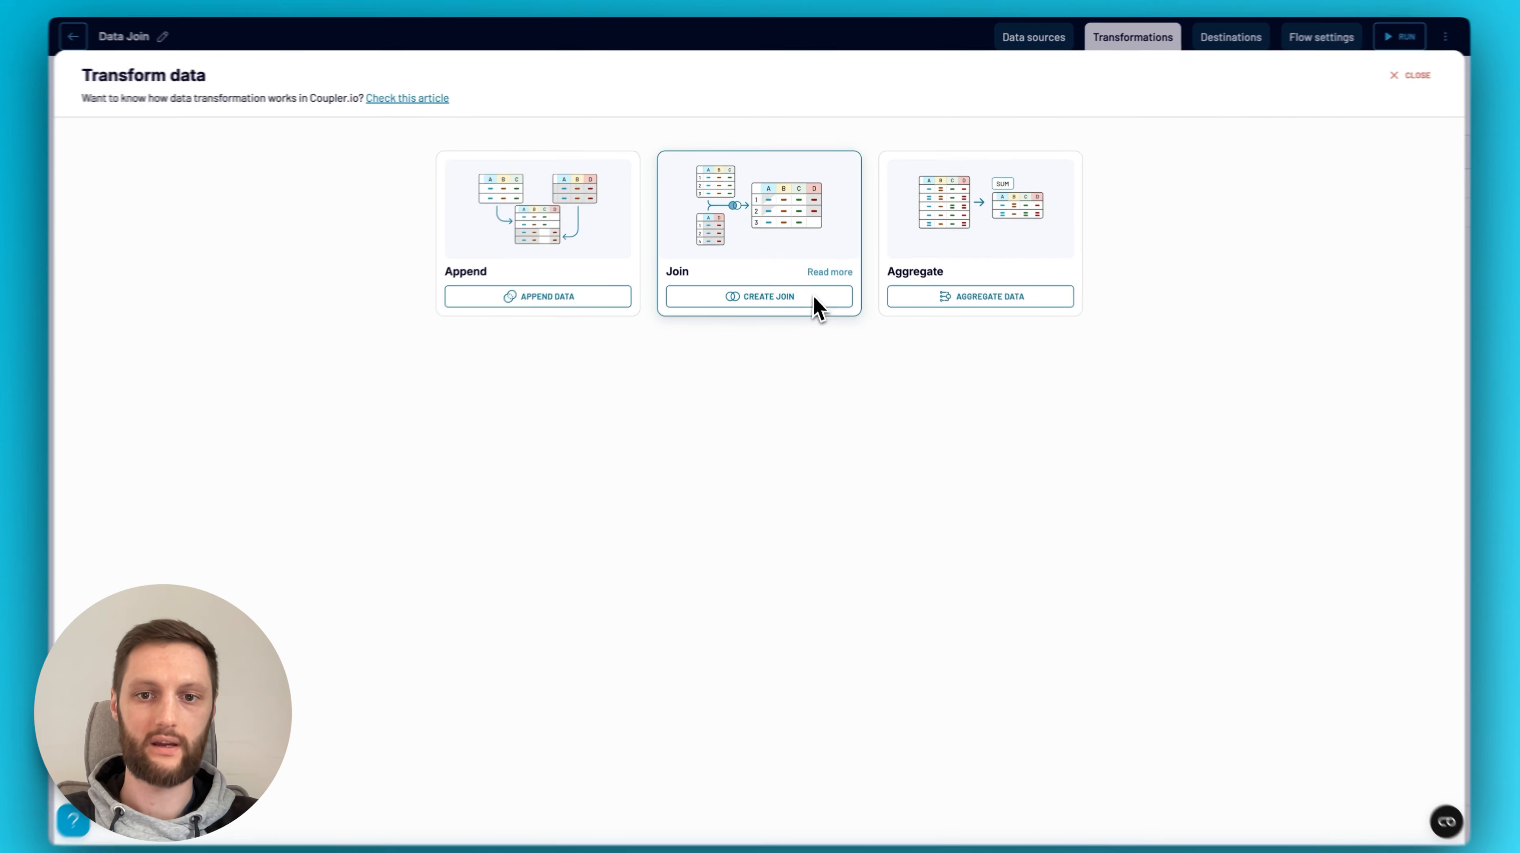